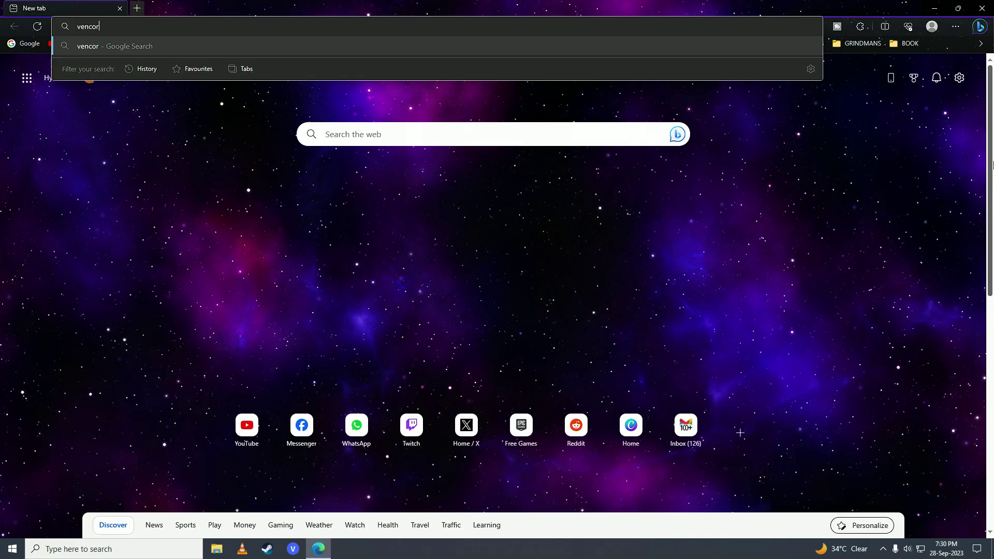
Search the web for 'vencord discord' and open the official vencord.dev site.
text(d discord)
key(Return)
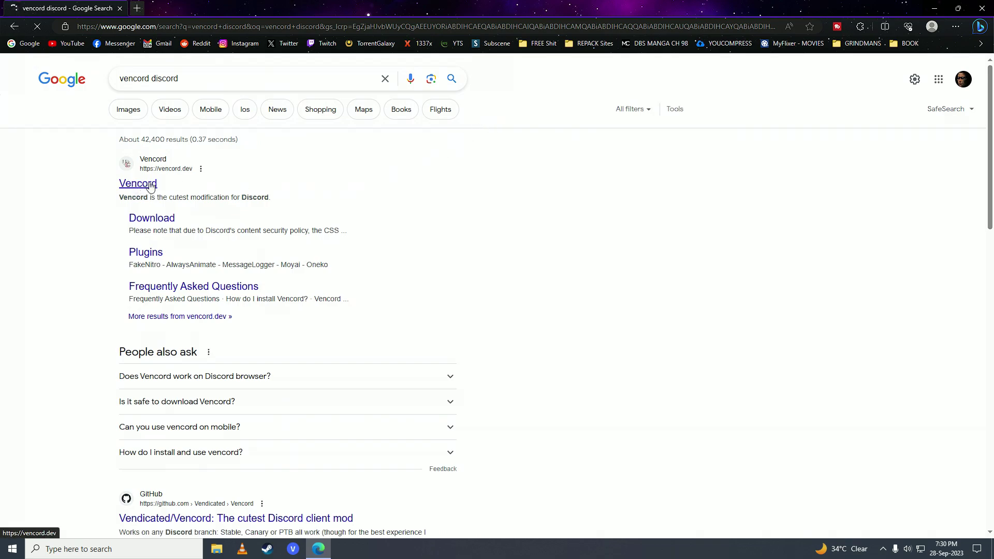
click(145, 184)
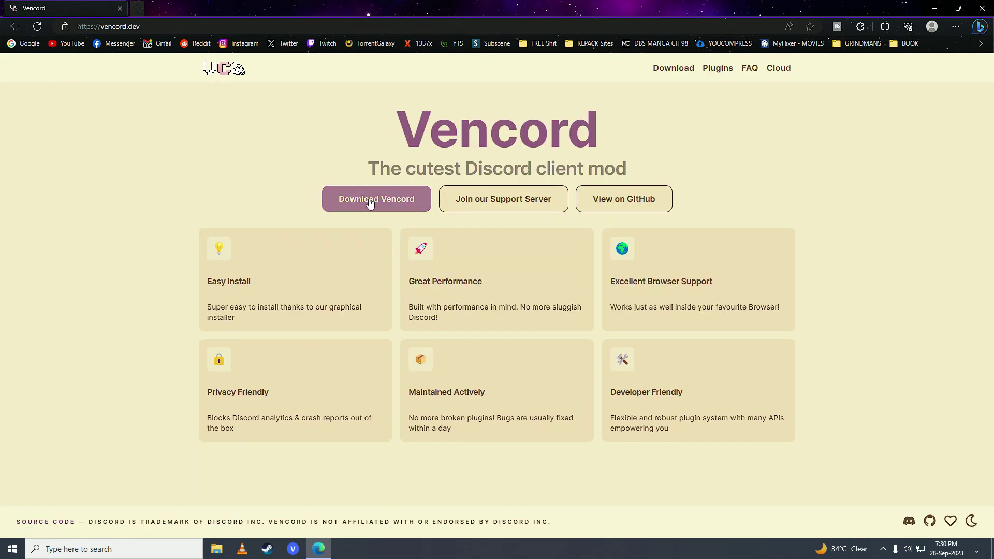
Download VencordInstaller.exe for Windows through IDM and run it.
click(397, 207)
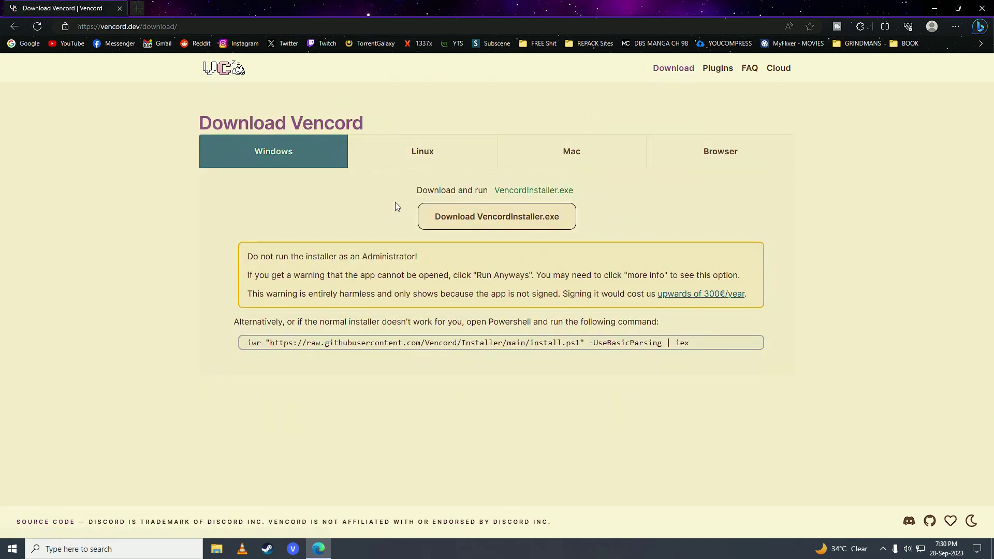
click(501, 217)
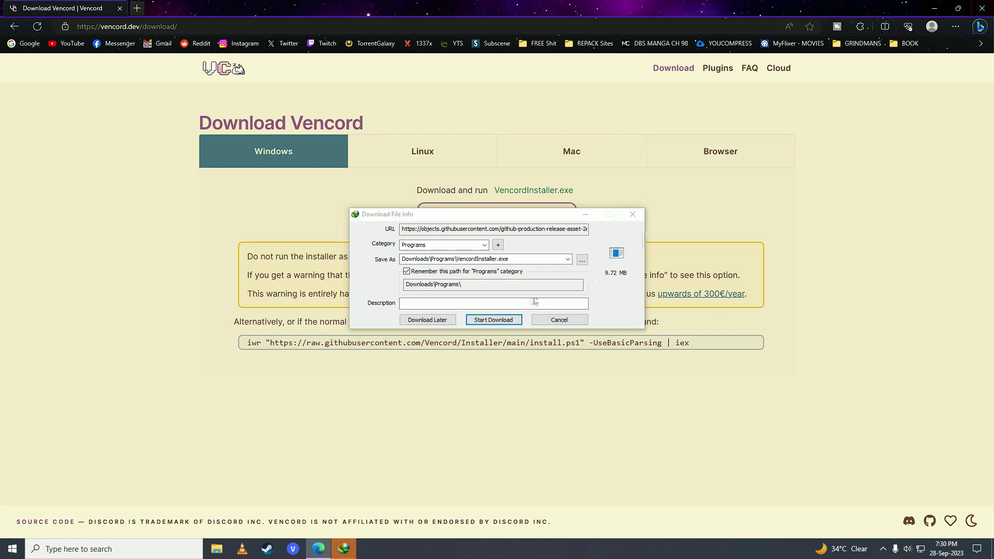
click(493, 320)
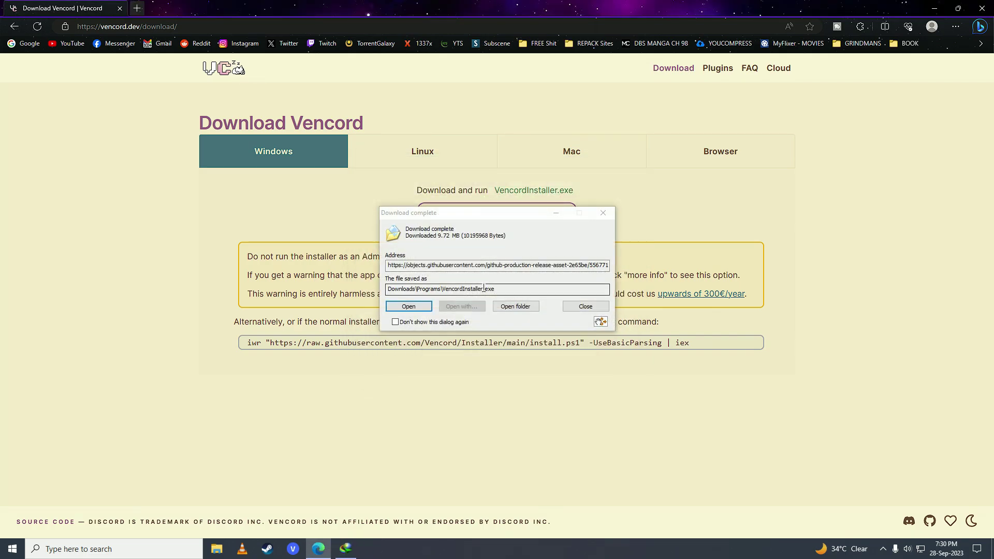
click(417, 306)
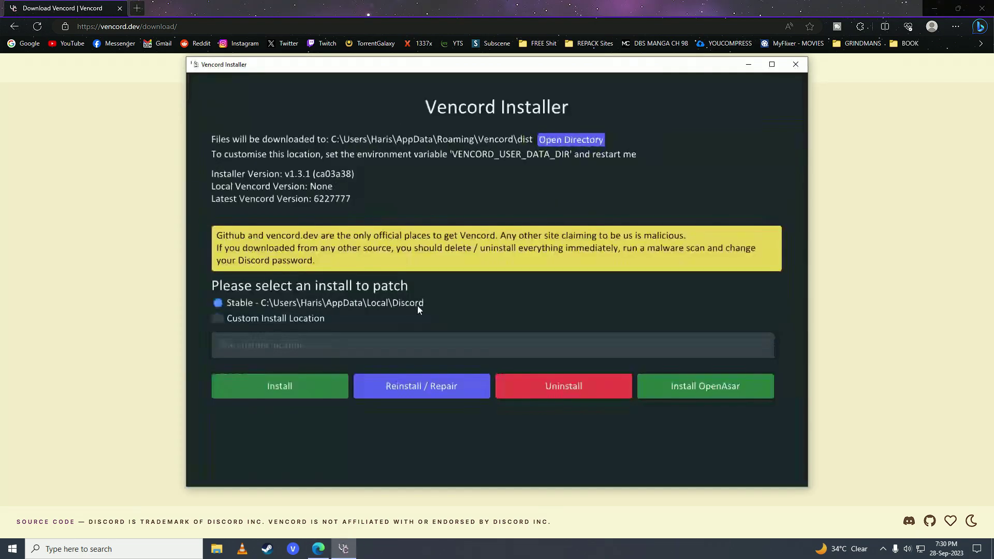
Patch Stable Discord with Vencord, acknowledge the success message, and launch Discord.
click(313, 384)
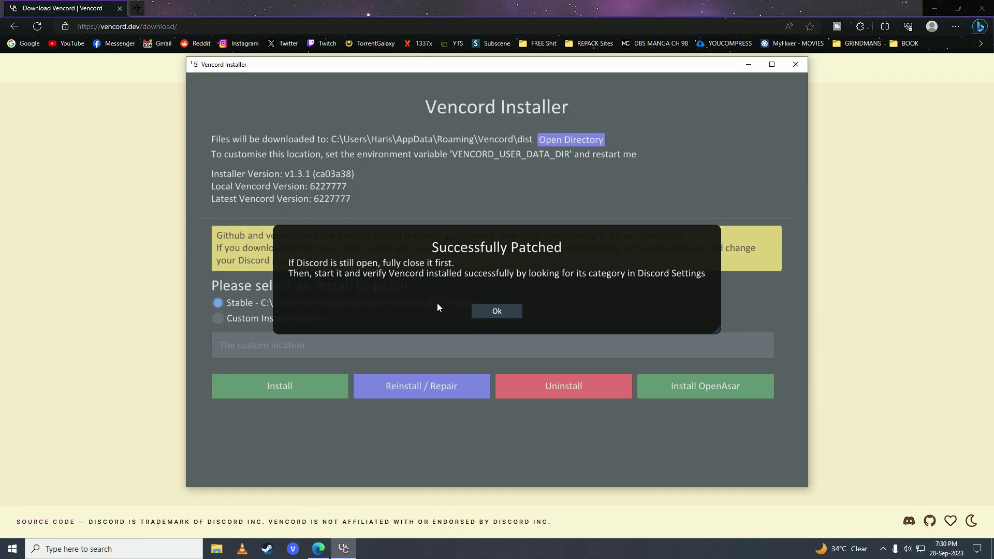
click(505, 313)
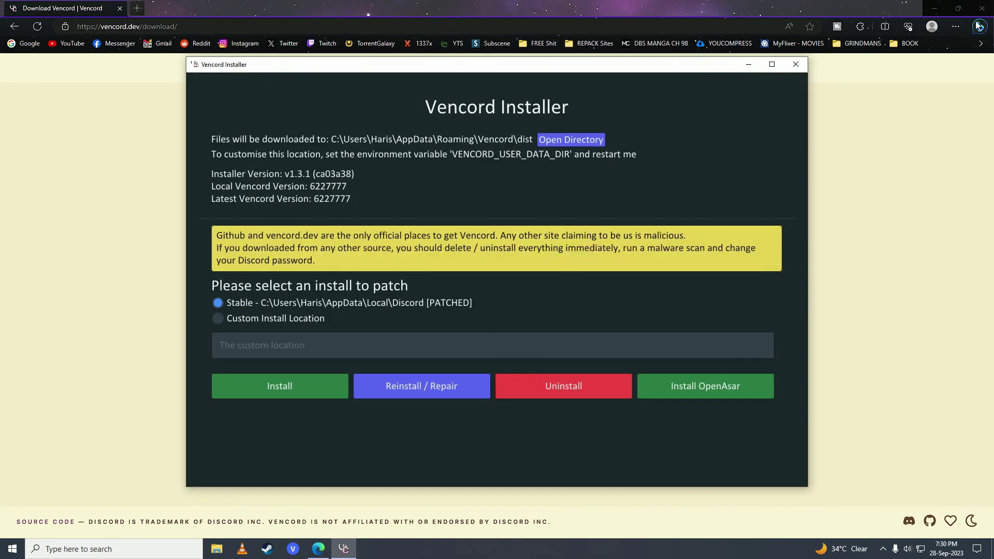
click(934, 8)
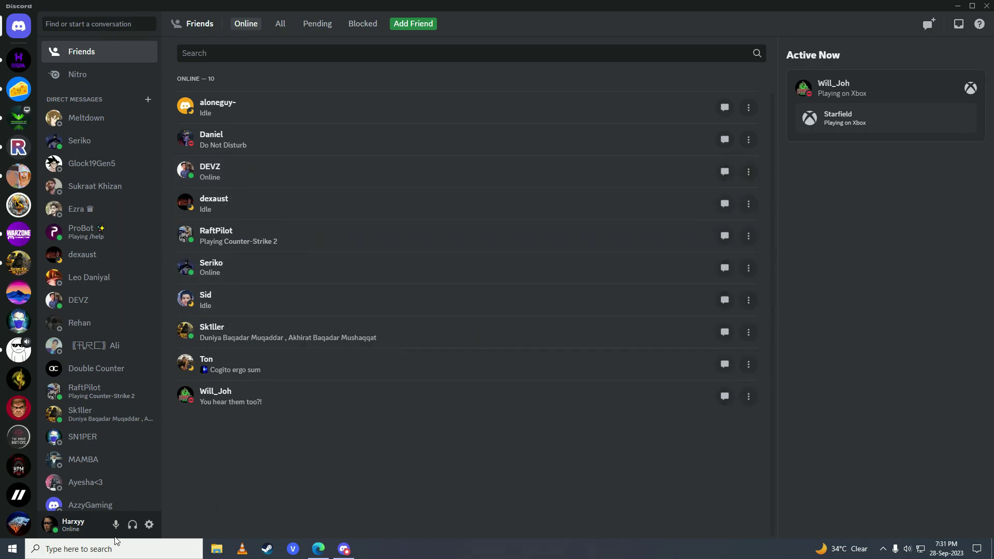
Turn on the FakeNitro plugin, found by searching 'fakeni' in Vencord Plugins.
click(150, 524)
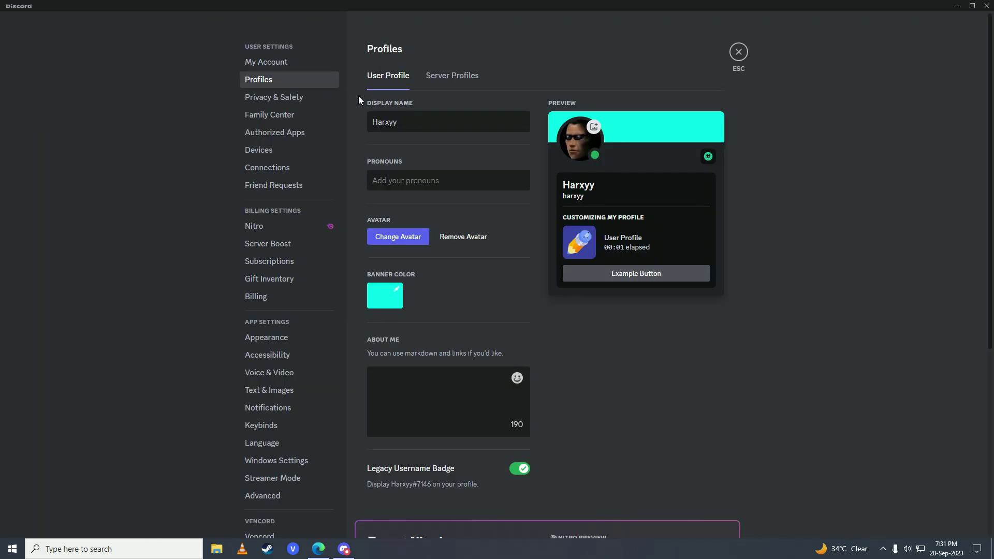
scroll(283, 311, down, 4)
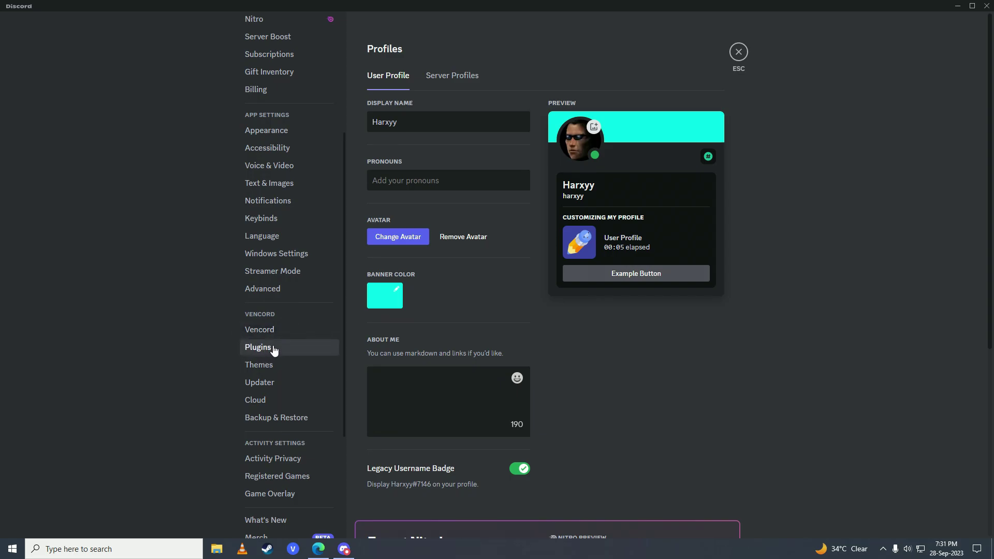
click(272, 348)
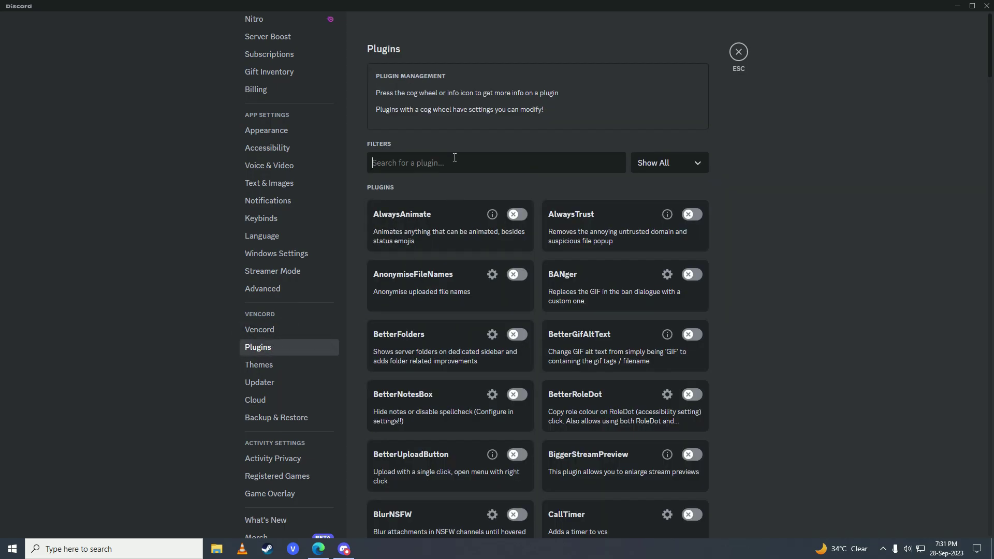
text(fakeni)
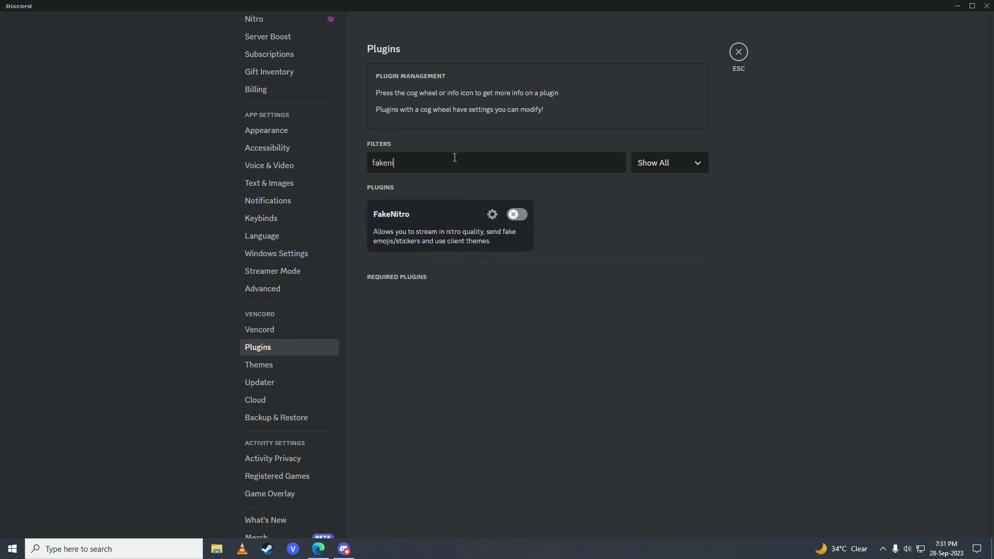
click(517, 214)
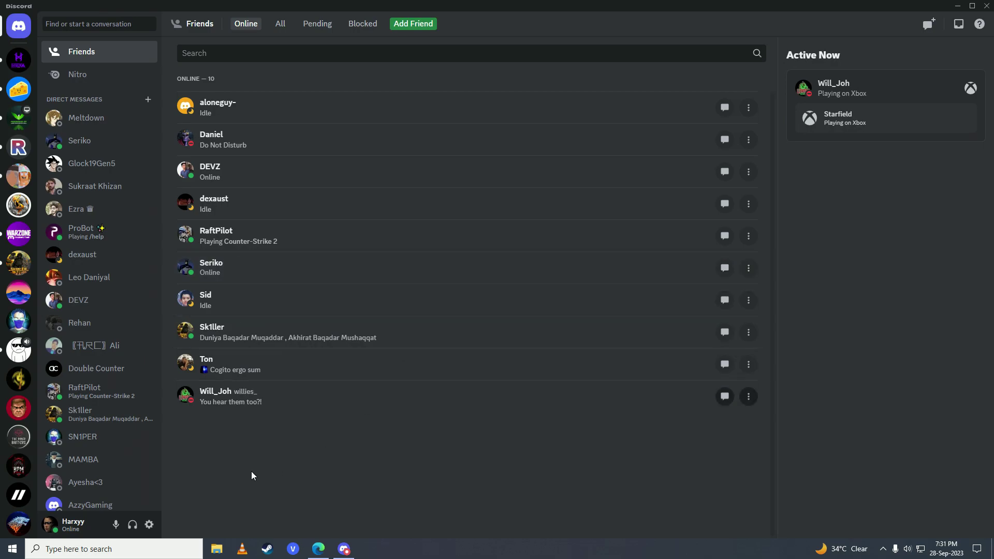
Apply the dark purple gradient colour theme from Appearance settings and close Settings.
click(150, 525)
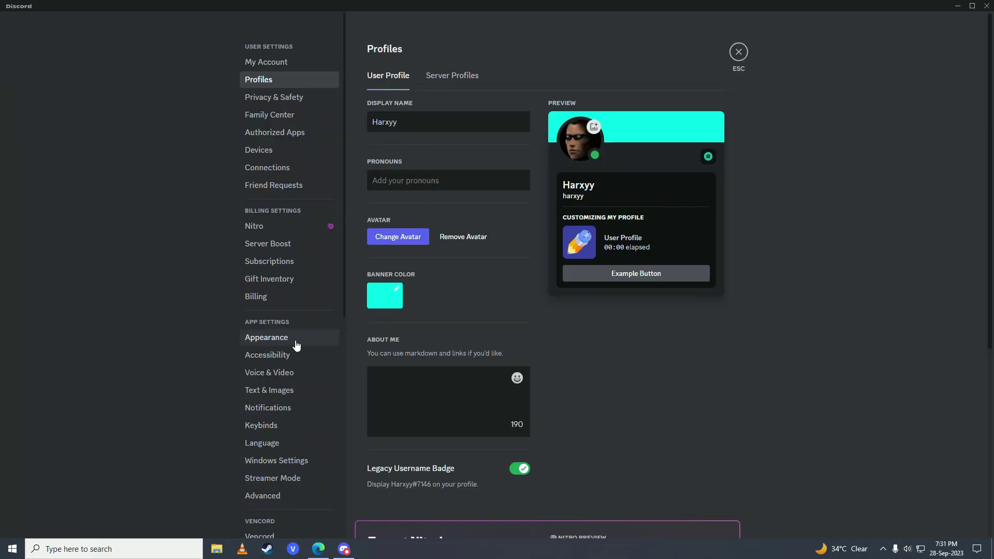
click(282, 342)
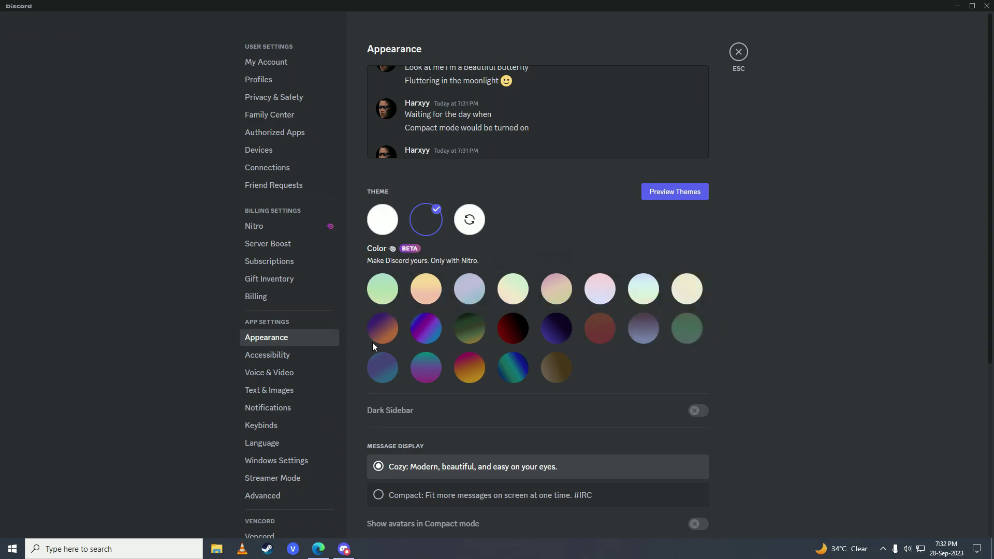
click(555, 327)
click(736, 52)
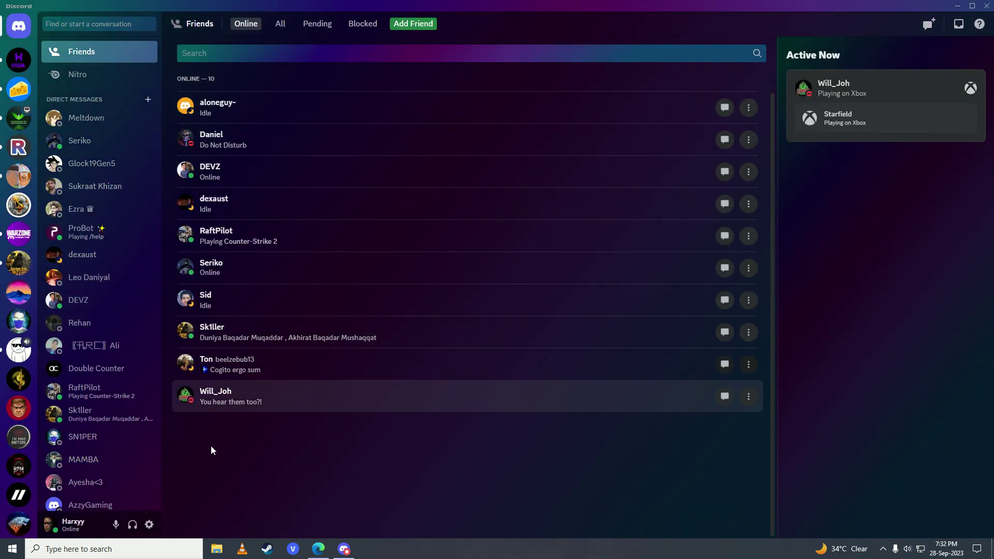
Enable the FakeProfileThemes plugin via a '3y3' search and restart Discord.
click(149, 524)
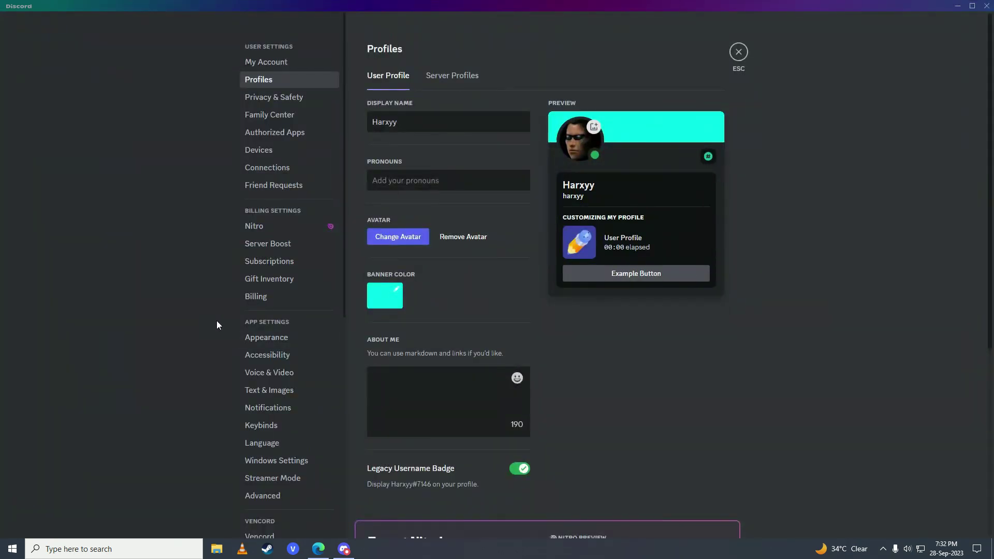
scroll(217, 321, down, 2)
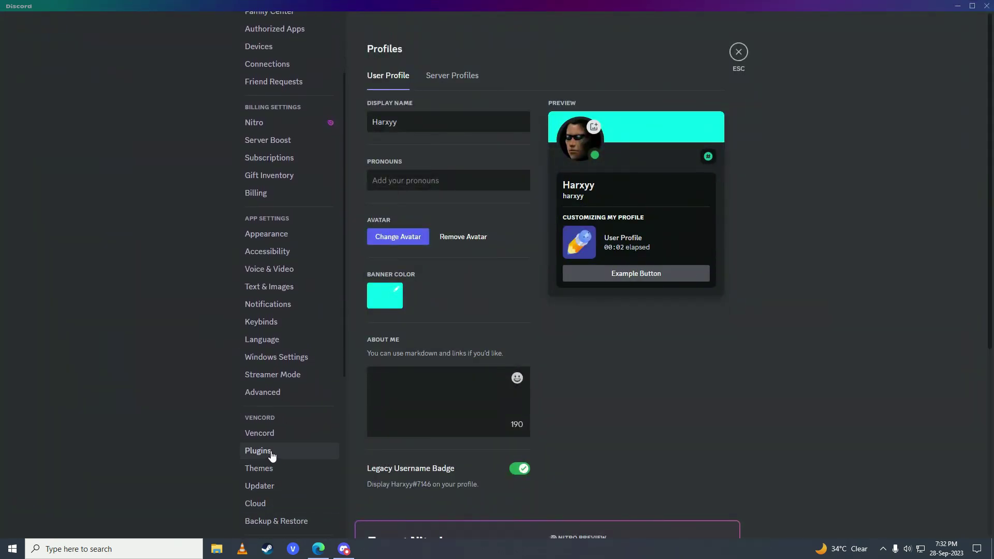
click(275, 453)
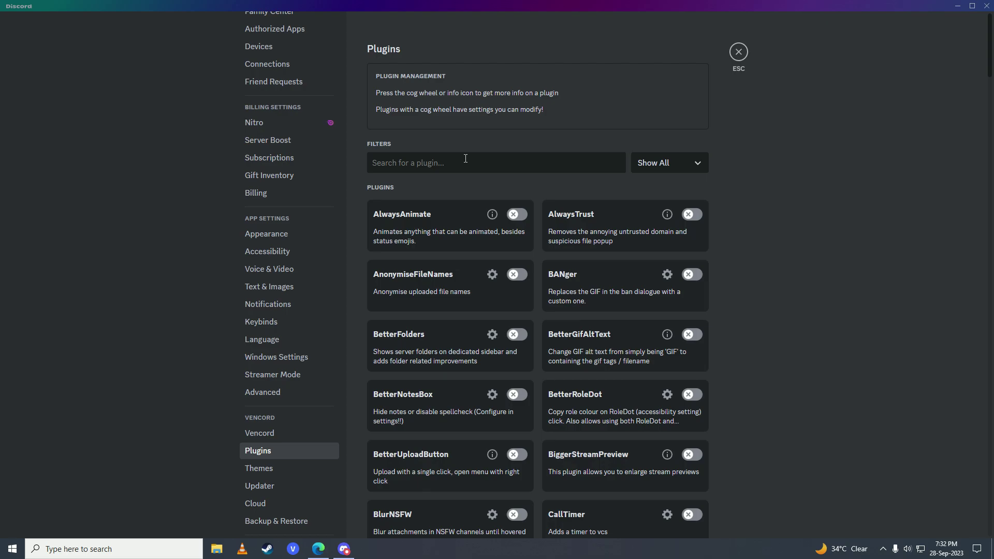
text(3y3)
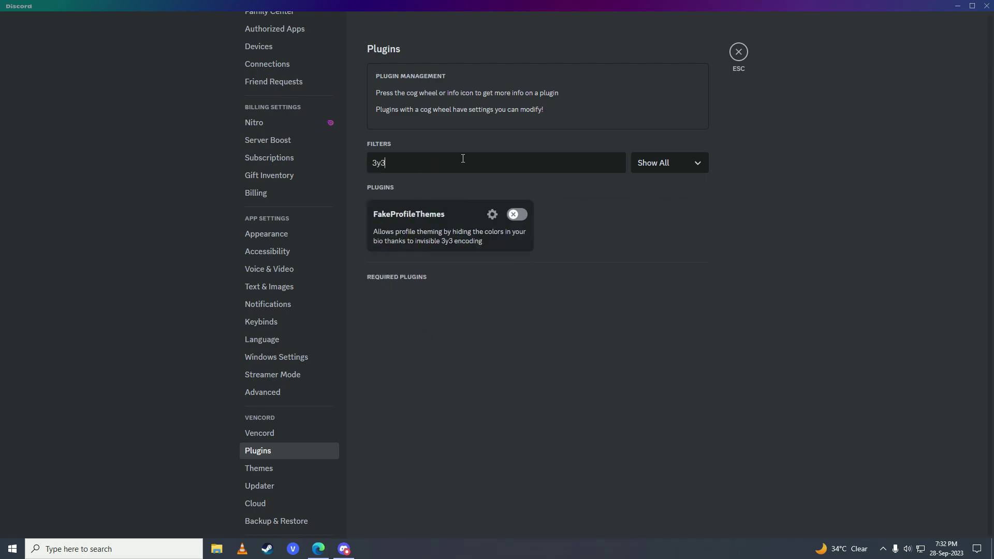
click(517, 215)
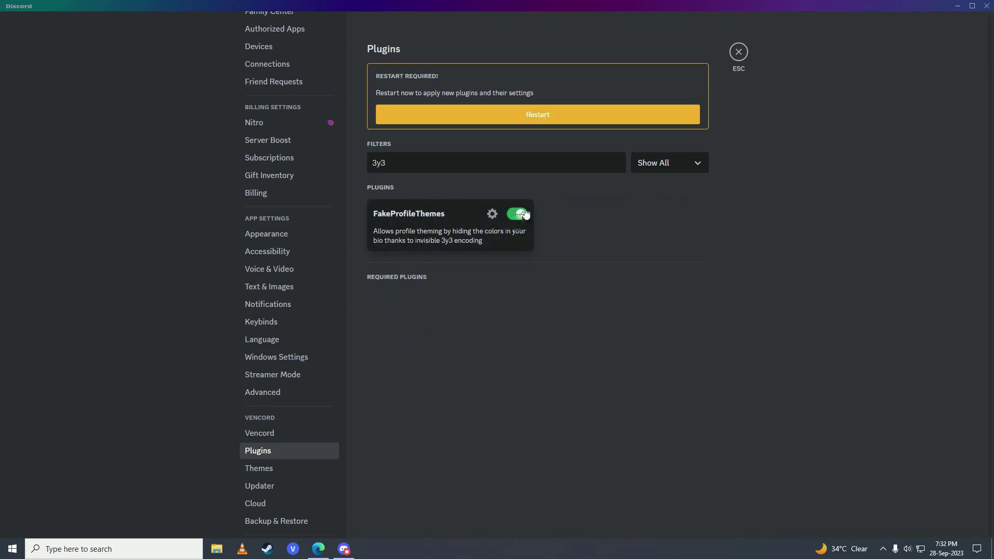
click(568, 120)
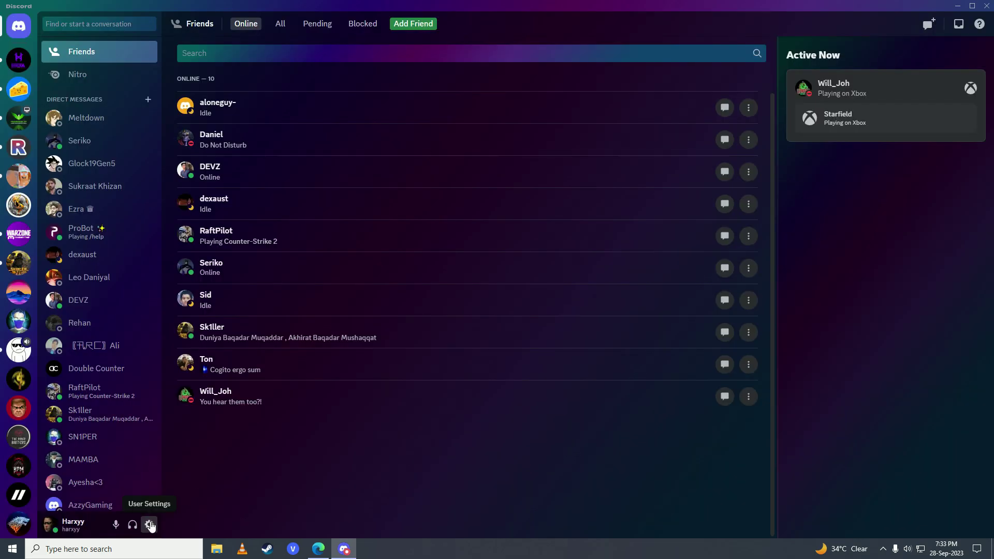
Pick purple primary and cyan accent profile colours and paste their 3y3 code into About Me.
click(152, 525)
click(275, 78)
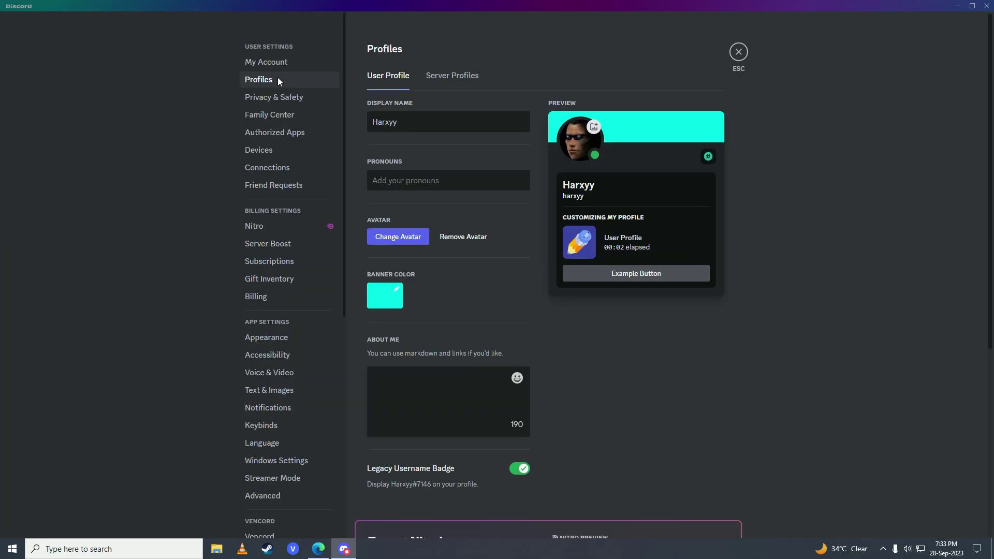
scroll(552, 338, down, 5)
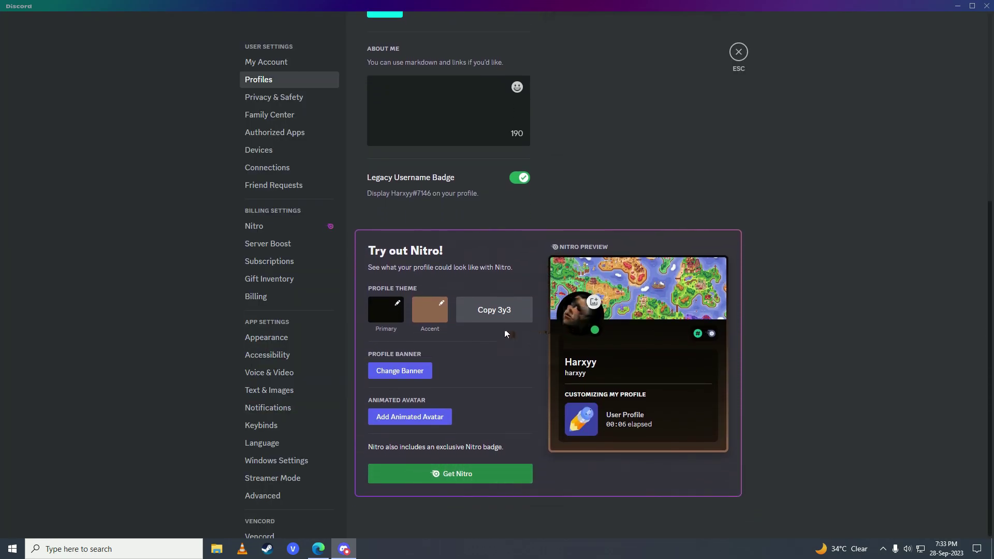
click(385, 310)
click(517, 268)
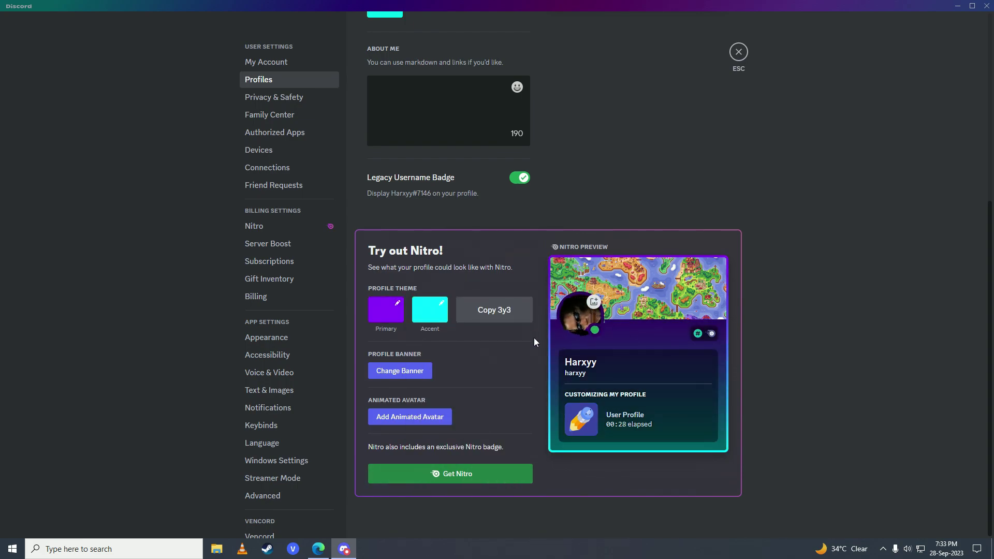
click(510, 312)
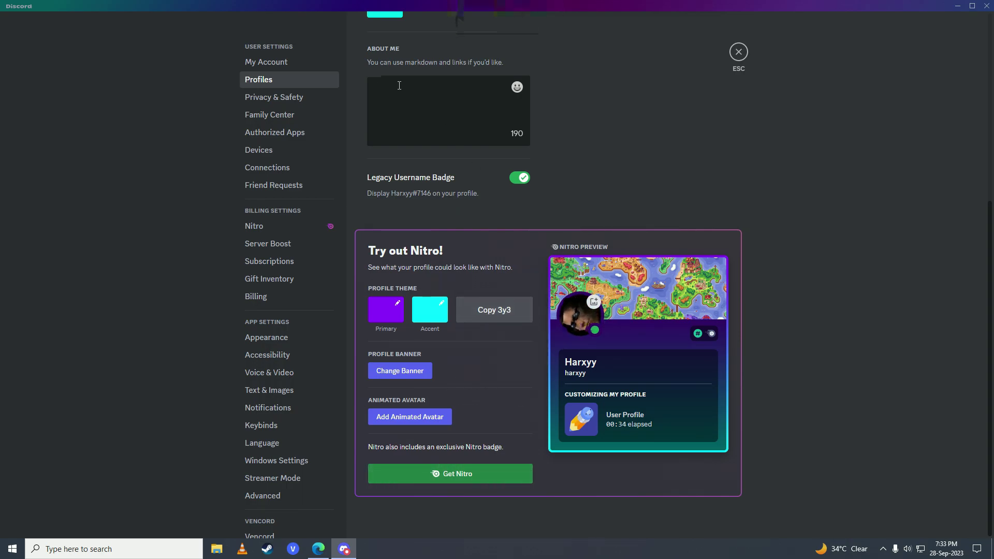
key(ctrl+v)
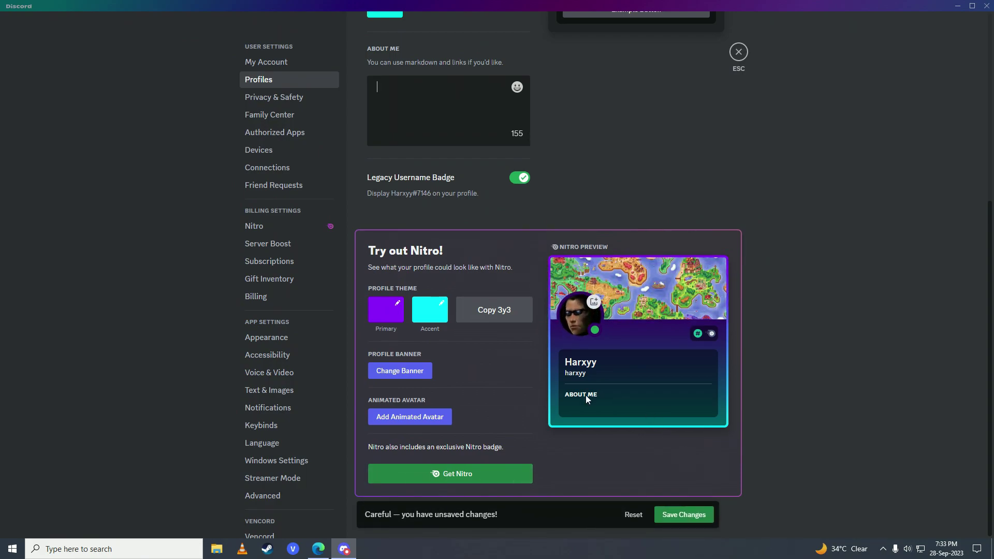
Save the profile changes, close Settings, and preview the themed profile card.
scroll(637, 450, up, 1)
click(683, 514)
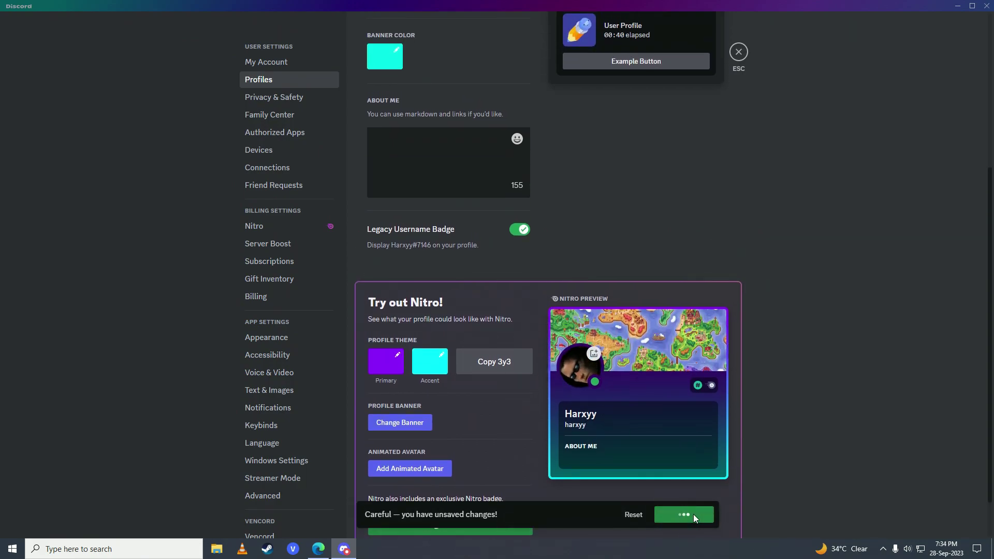
scroll(542, 340, up, 5)
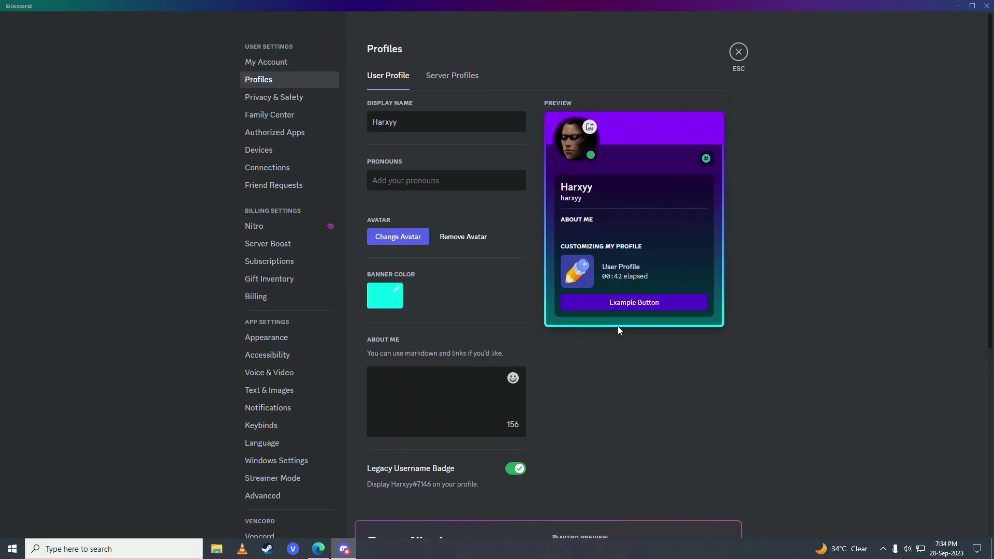
scroll(619, 318, down, 3)
scroll(620, 317, down, 3)
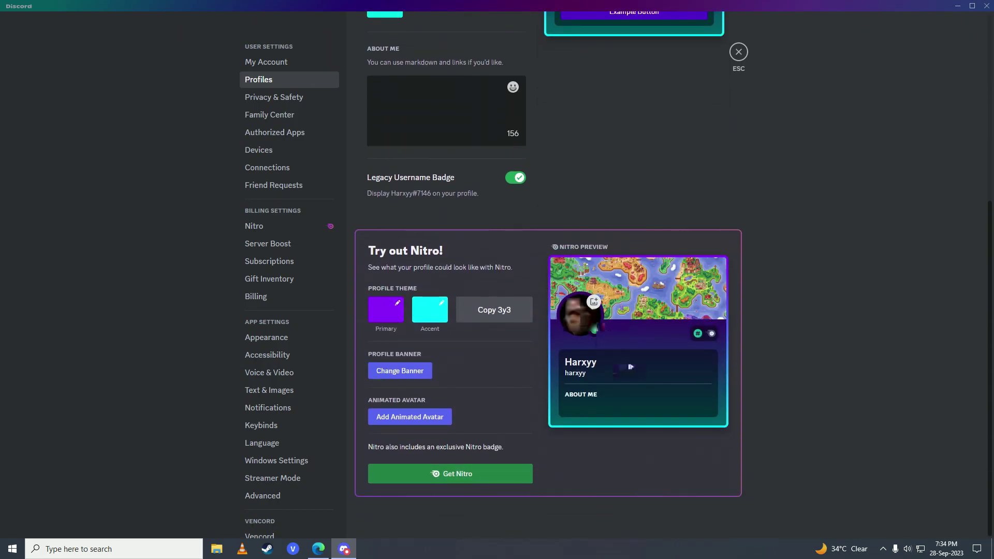
scroll(584, 326, up, 6)
click(739, 52)
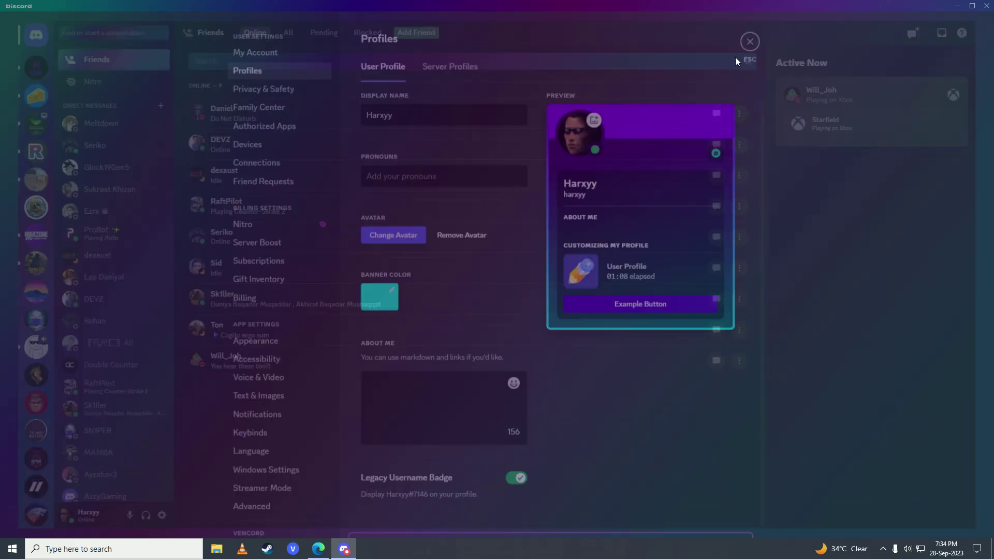
click(78, 526)
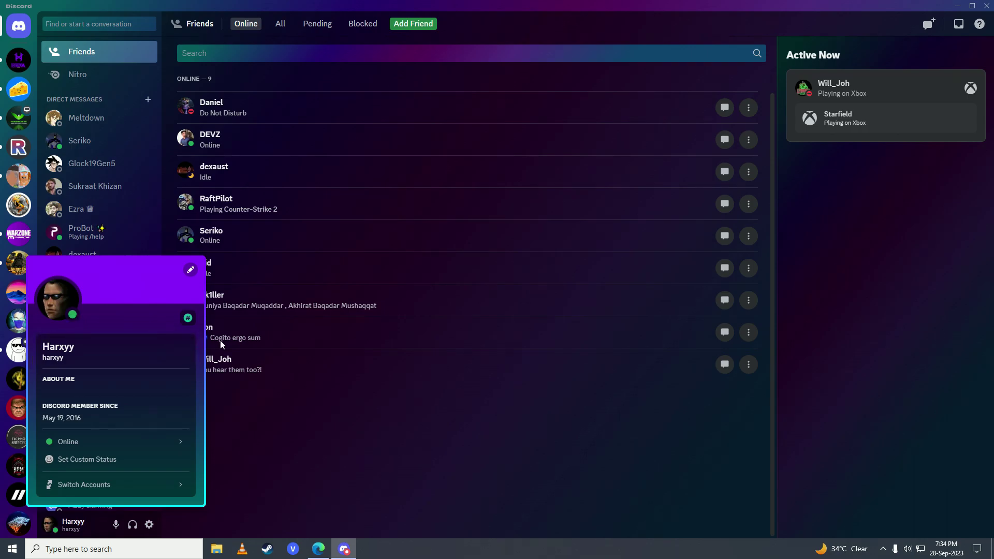
Dismiss the profile card and reopen User Settings.
click(150, 525)
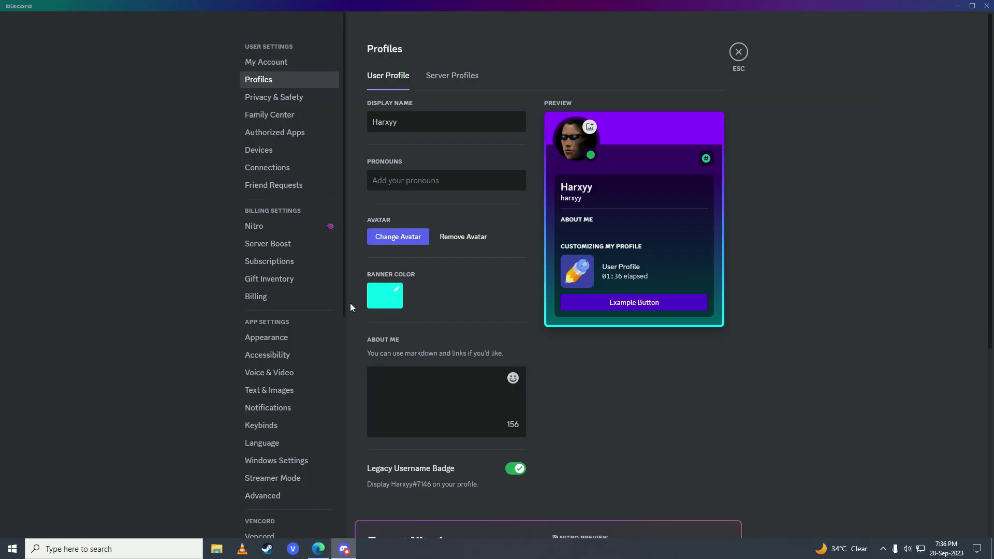
scroll(290, 357, down, 2)
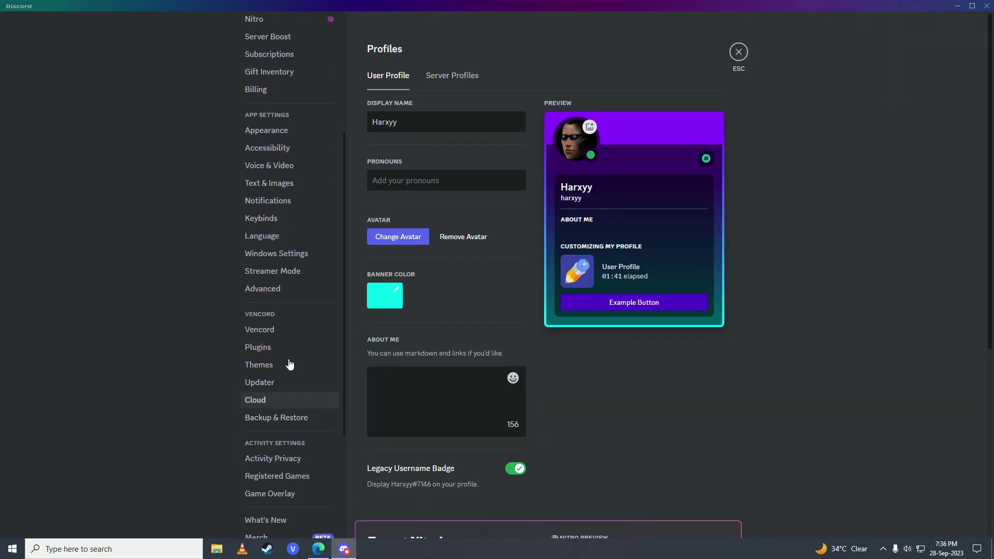
Enable the CustomRPC plugin via a 'custo' search and view its settings.
click(261, 348)
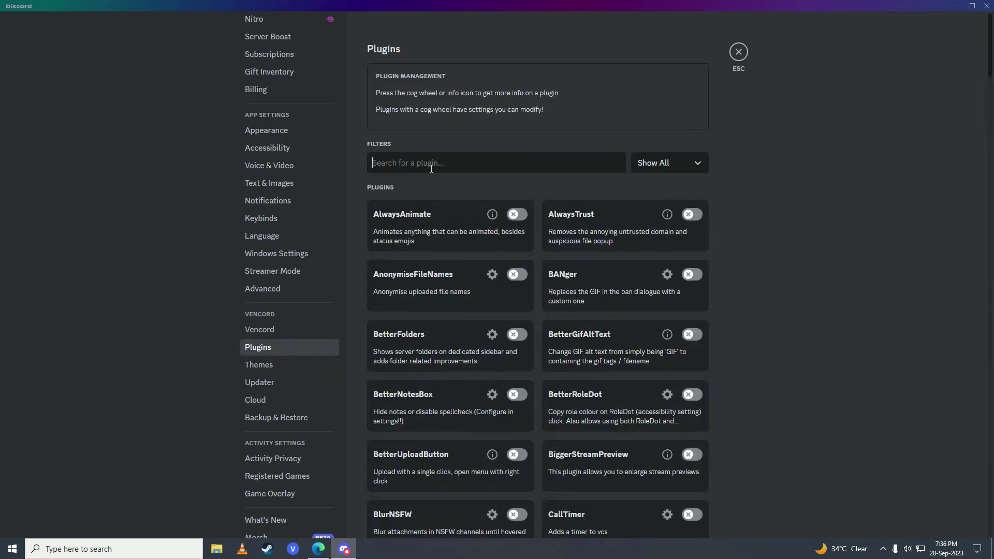
text(custom)
click(693, 215)
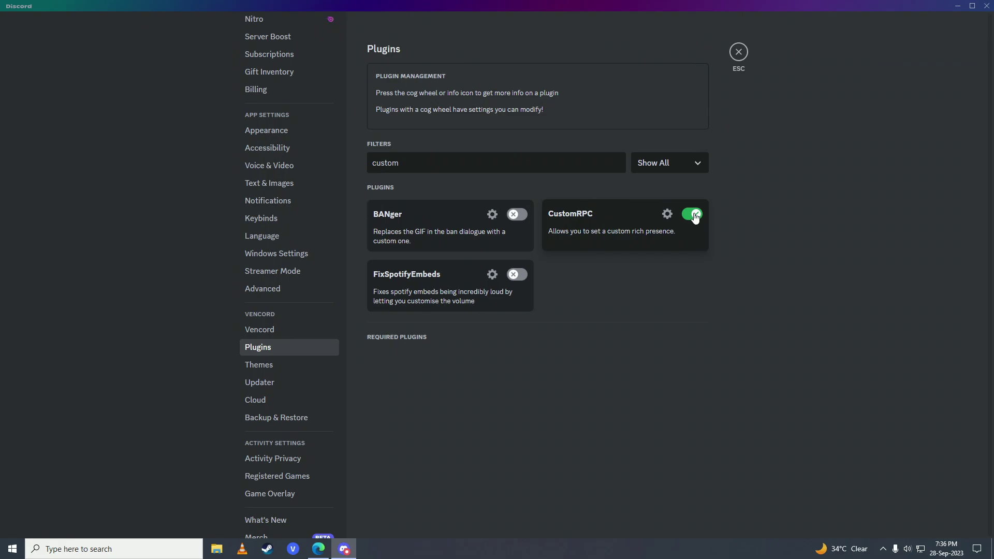
click(668, 214)
scroll(529, 296, down, 1)
scroll(529, 296, up, 1)
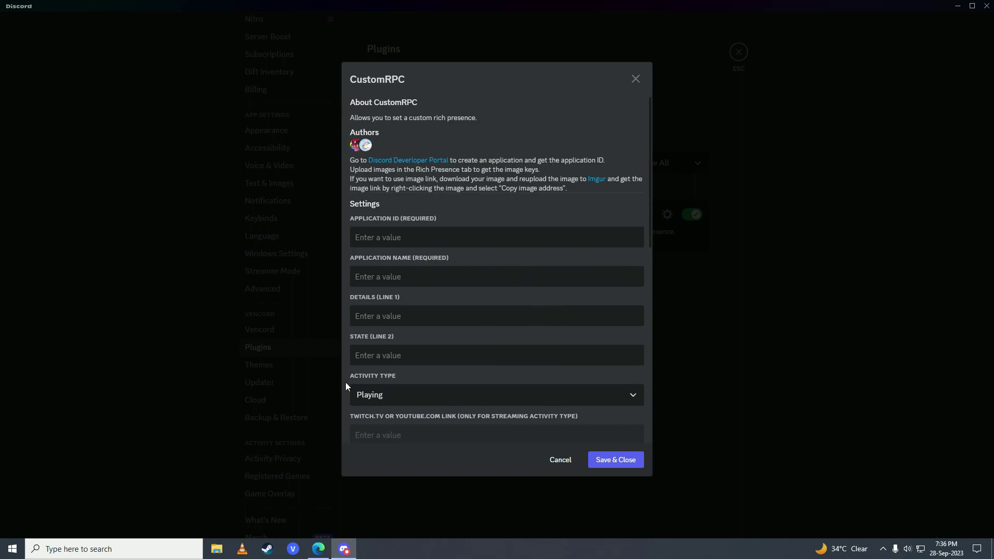
click(318, 547)
Reach the Discord Developer Portal's Applications page through a web search for 'discord developer portal'.
click(144, 12)
text(discord developer portal)
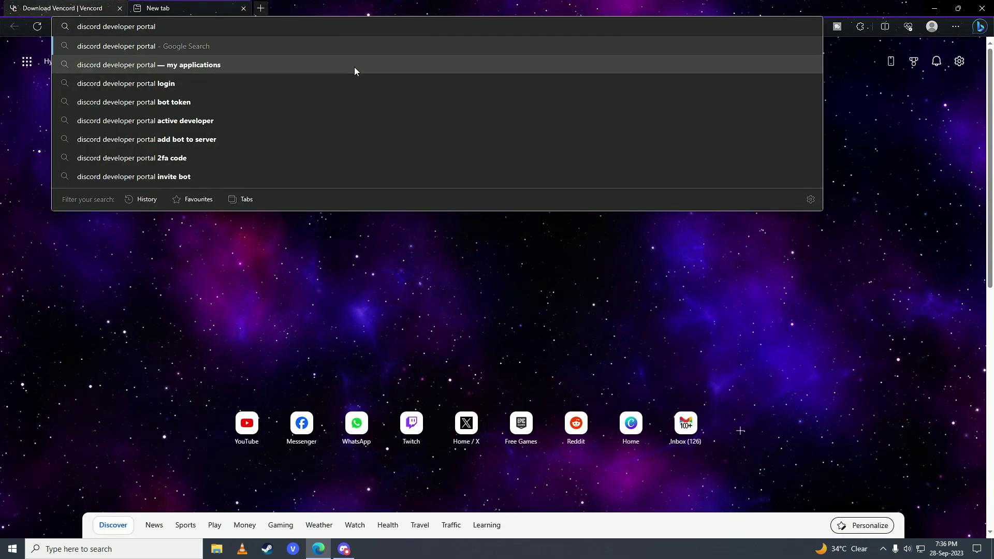
key(Return)
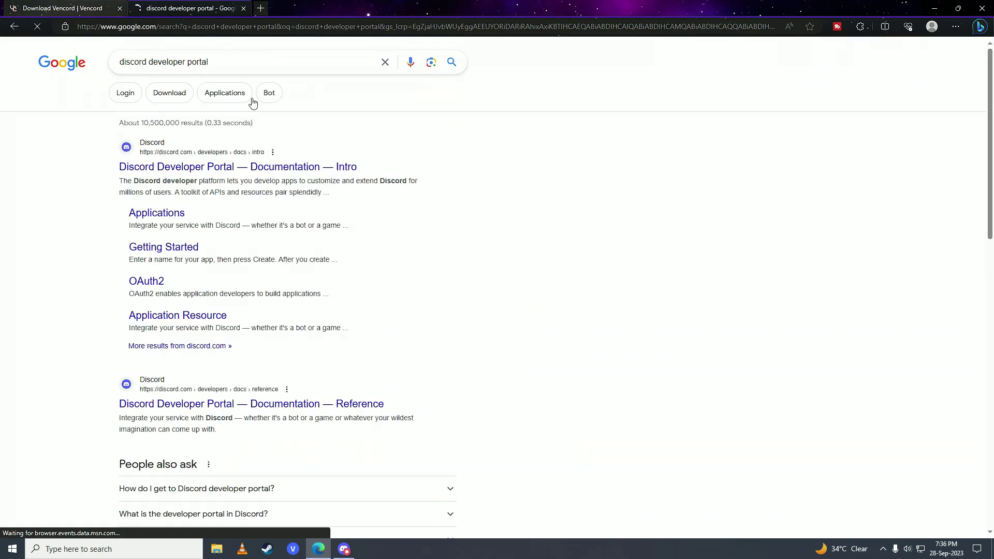
click(272, 166)
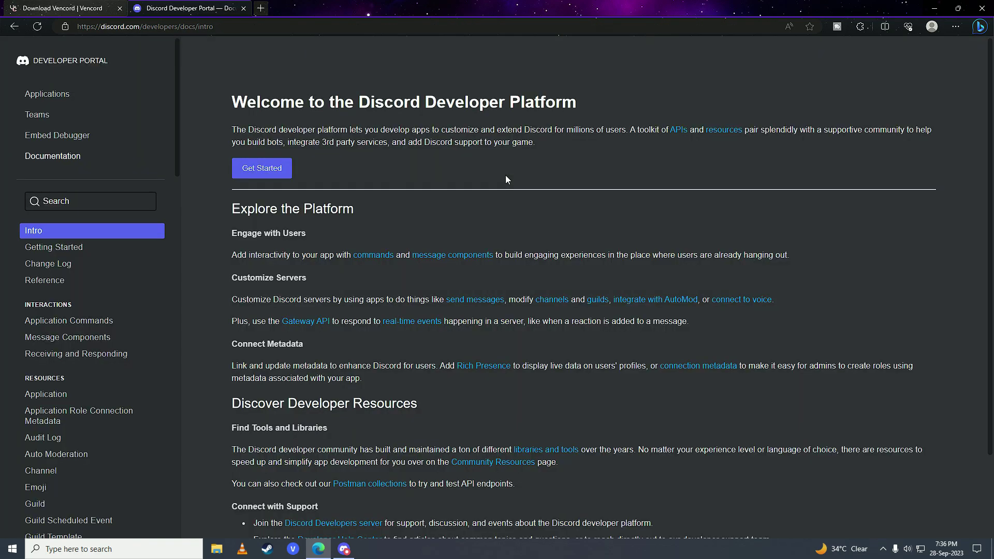
click(67, 96)
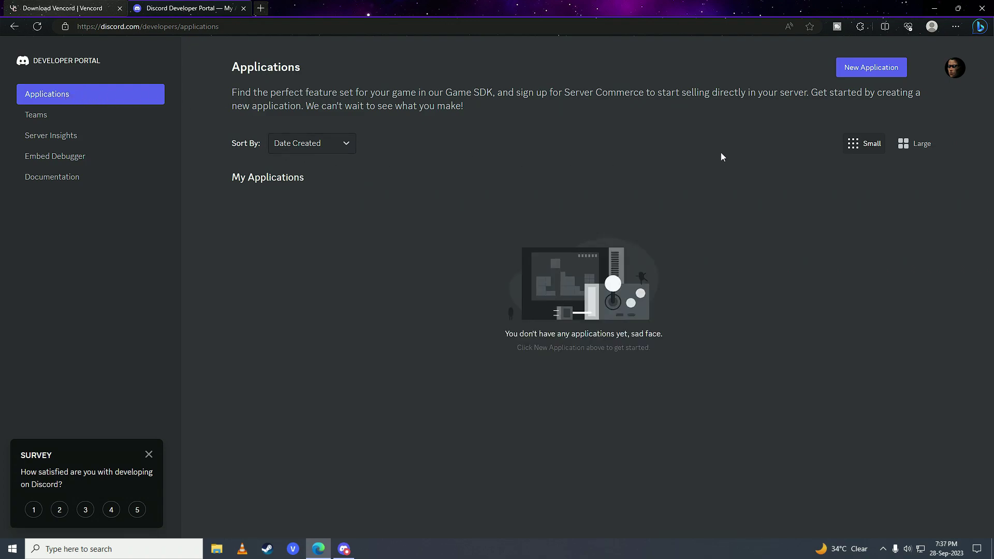
Create a new application named 'Harxyy', accepting the terms, and copy its Application ID.
click(889, 71)
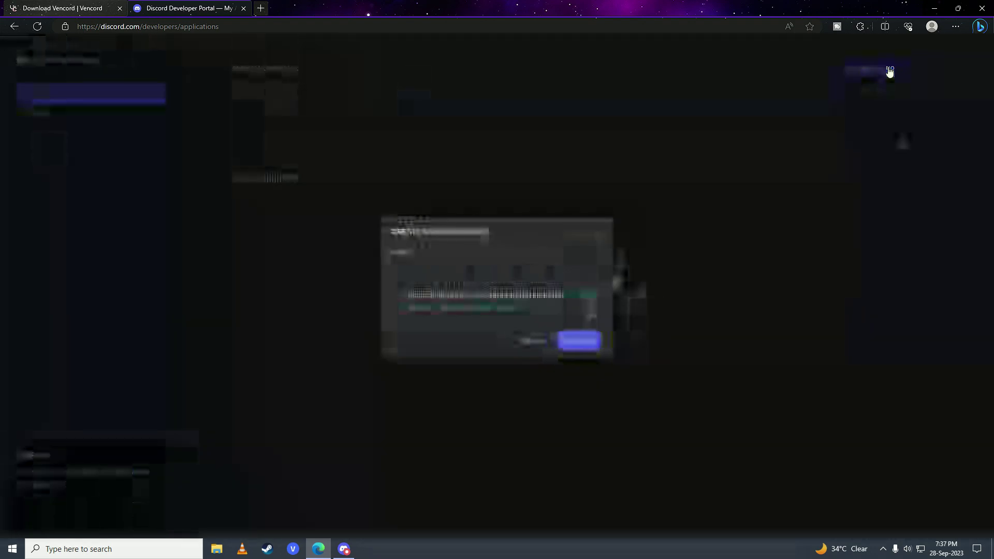
click(595, 269)
text(Harxyy)
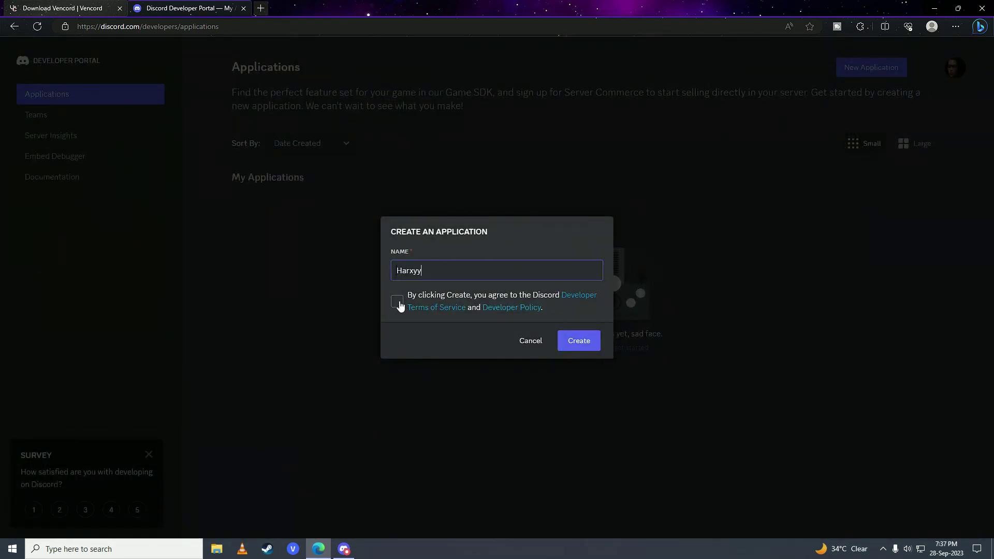
click(398, 303)
click(584, 342)
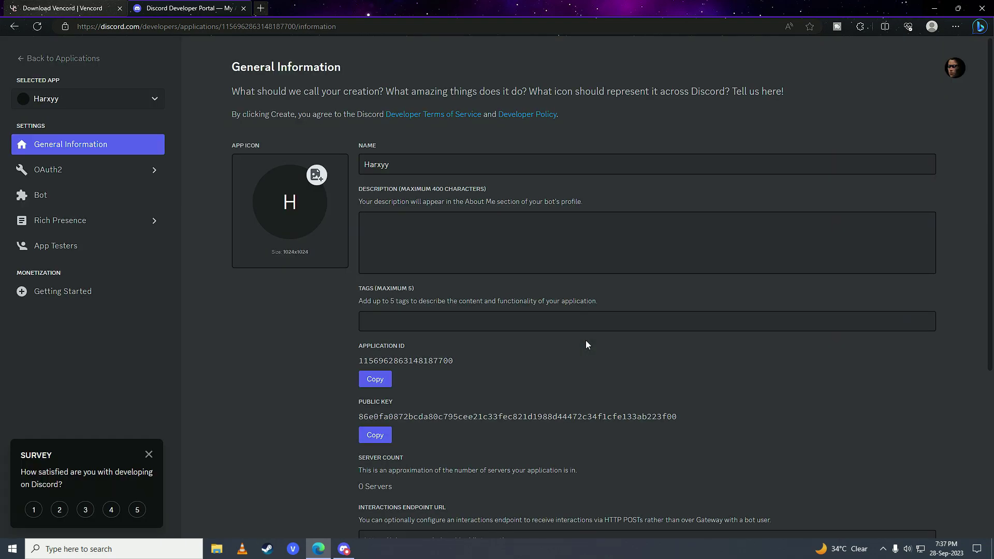
click(382, 382)
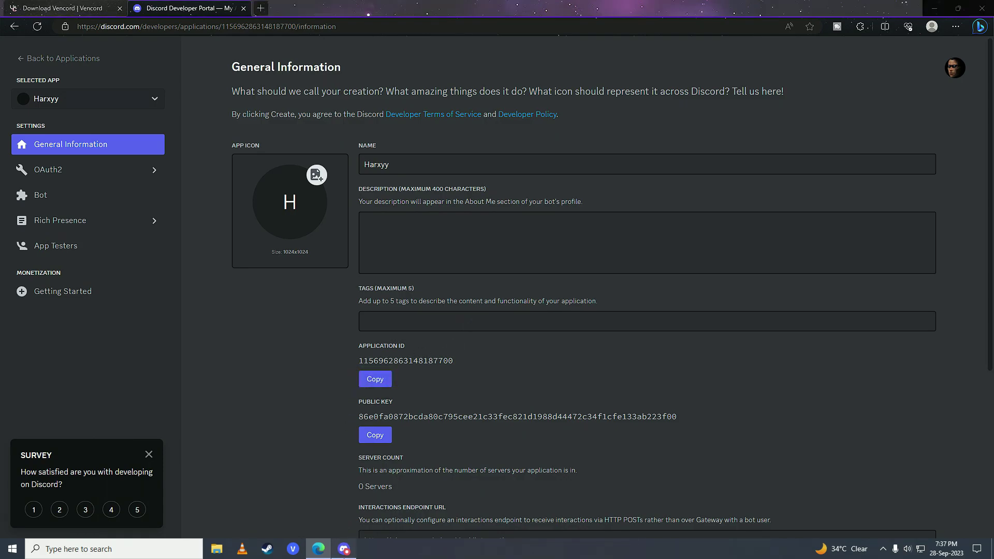
click(344, 550)
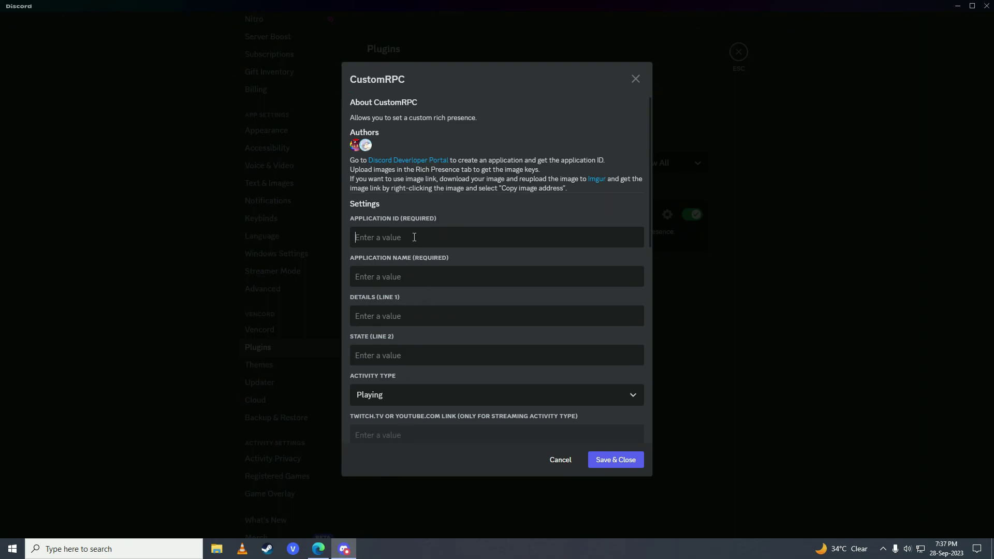
Paste the Application ID into CustomRPC, enter 'Harxy Bot', and save.
key(ctrl+v)
text(Harxy)
text( Bot)
click(610, 461)
Set Details to 'Welcome to my profile!' and State to 'What are you looking at?', then save.
click(668, 214)
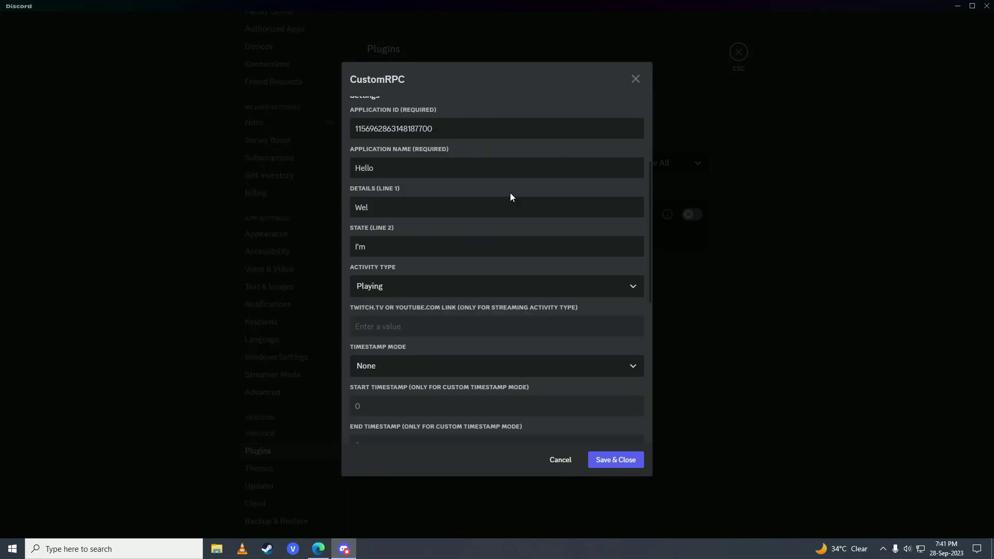
text(lcome to my profile!)
key(Tab)
text(Wha)
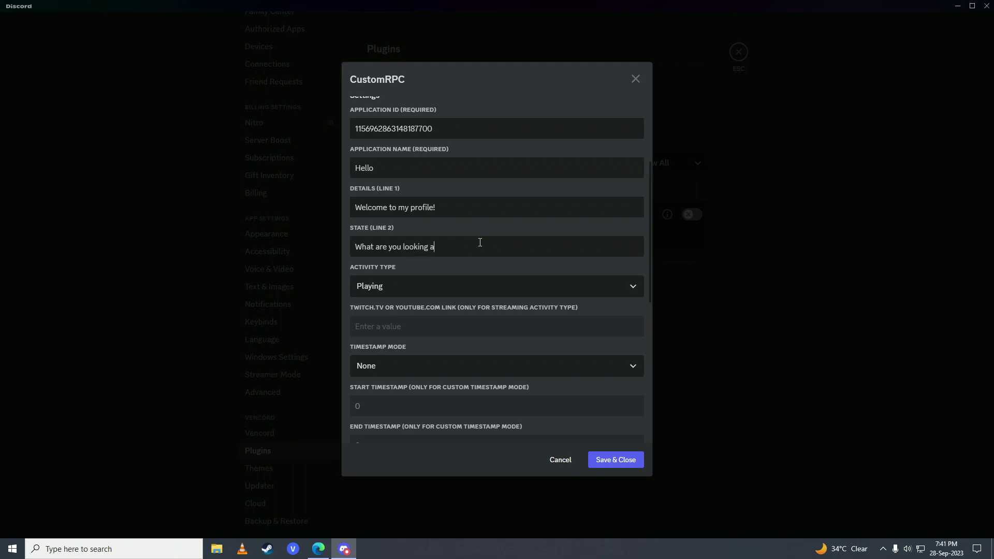
scroll(480, 242, up, 5)
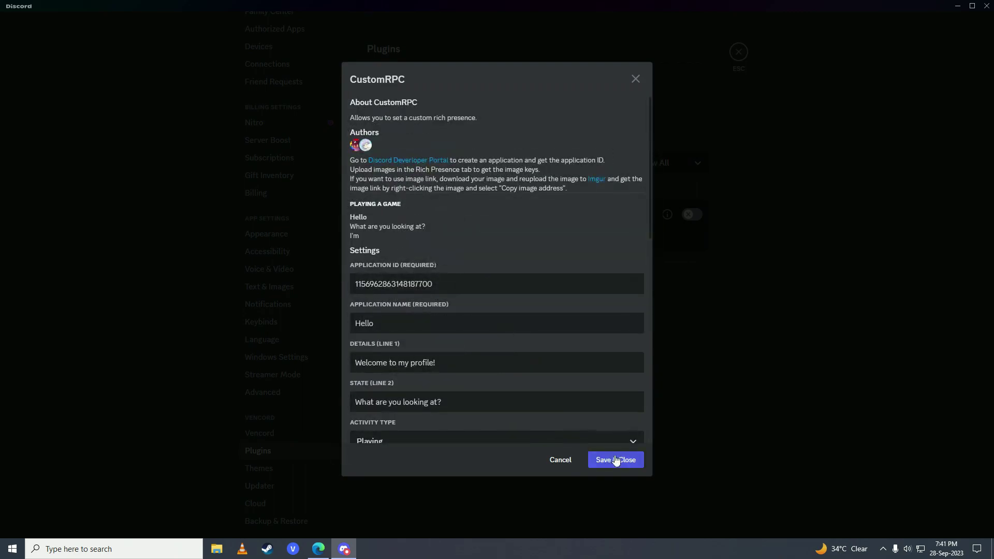
click(616, 460)
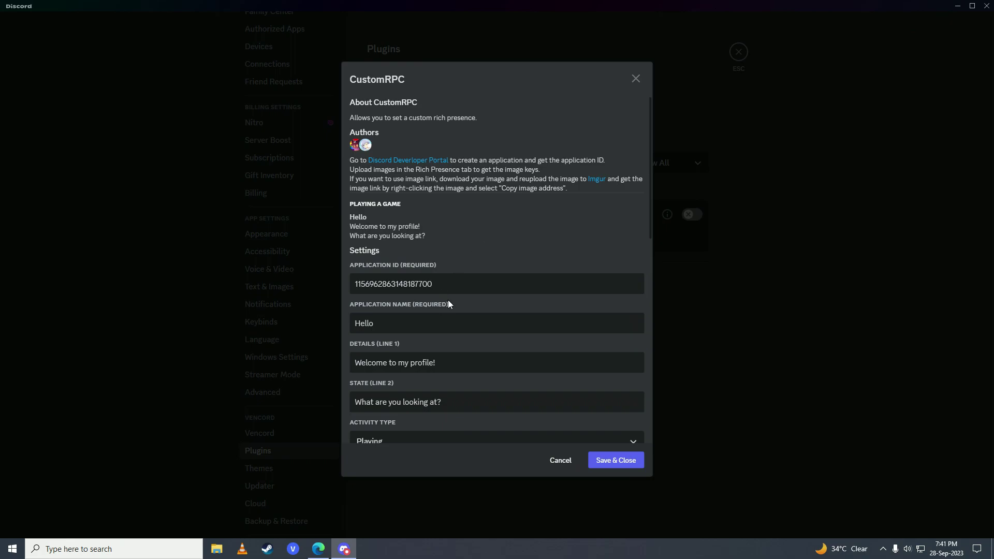
Open the context menu of a dark anime character GIF in Google Images.
scroll(450, 306, down, 2)
scroll(452, 308, down, 7)
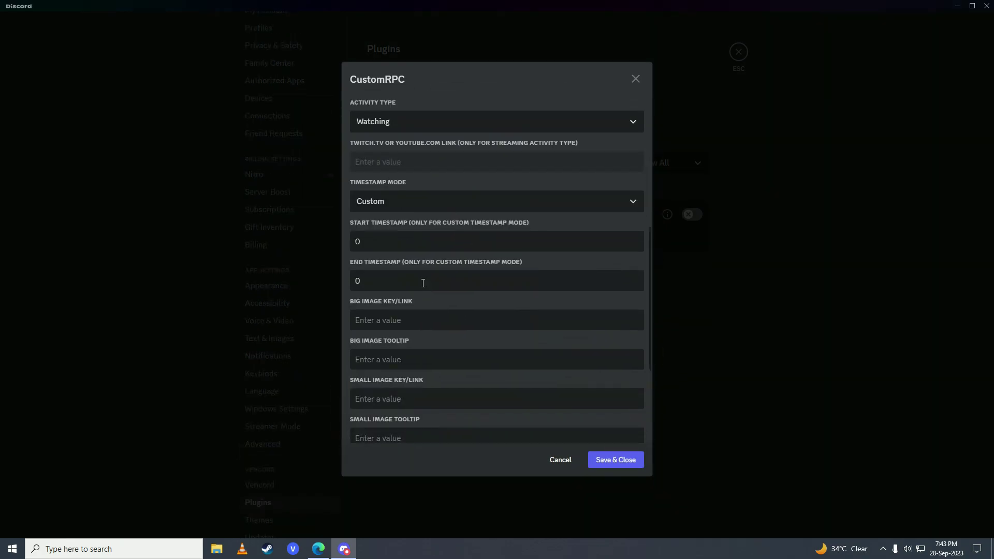
scroll(423, 283, down, 2)
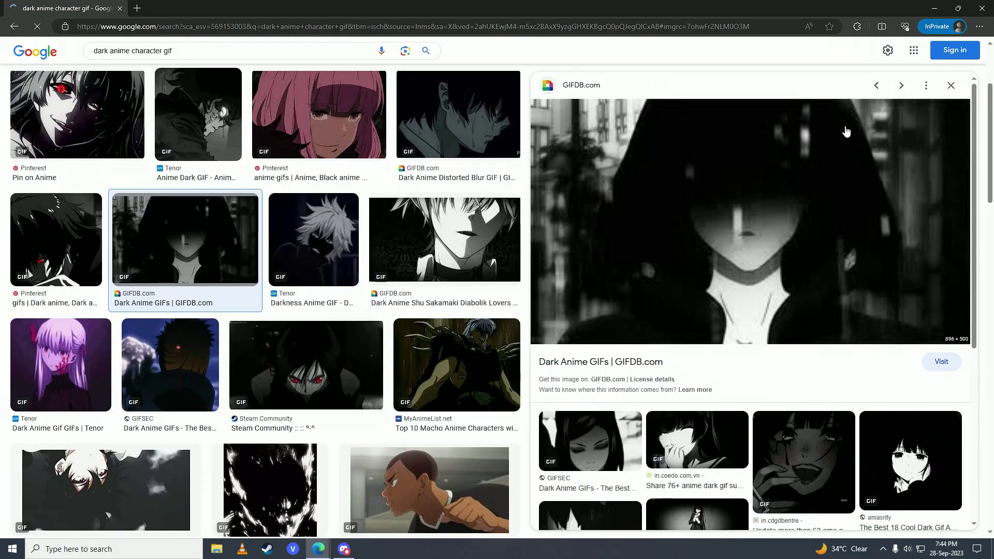
right_click(845, 133)
Paste the copied gifdb dark anime GIF link into CustomRPC's Big Image Key/Link field.
click(880, 308)
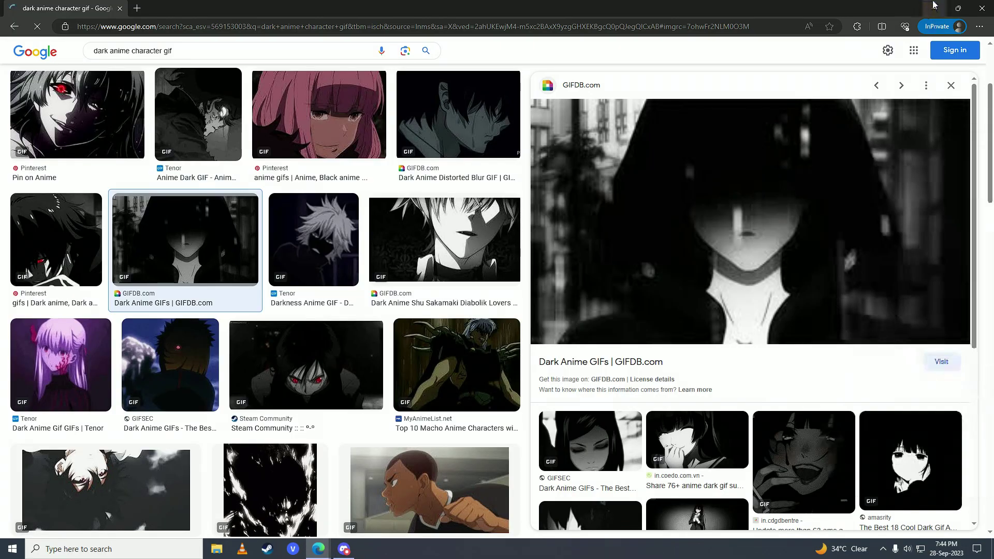
click(934, 6)
click(448, 217)
key(ctrl+v)
key(ctrl+a)
click(405, 216)
drag(406, 216, 355, 216)
drag(472, 214, 275, 226)
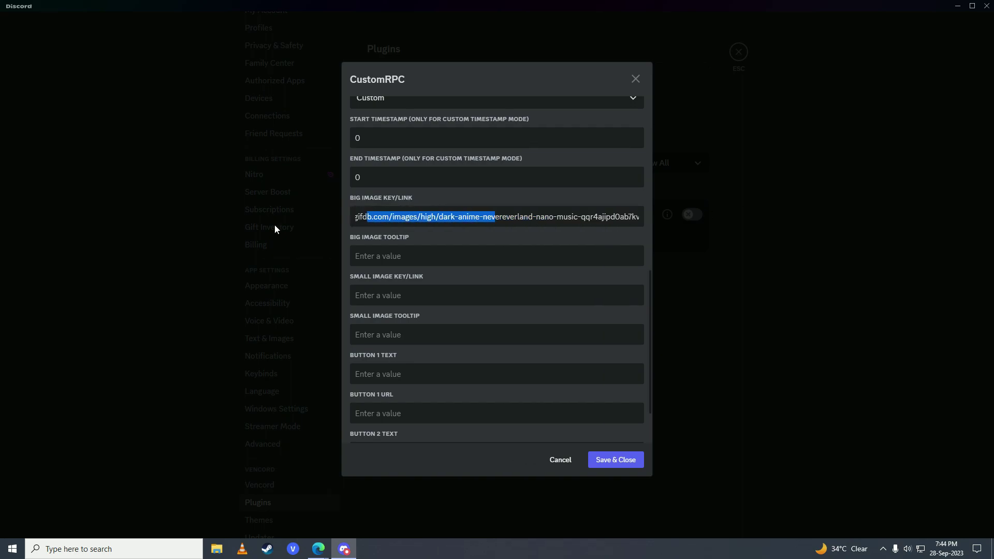
click(409, 216)
Save CustomRPC and reopen its settings to check the big image in the preview.
click(616, 460)
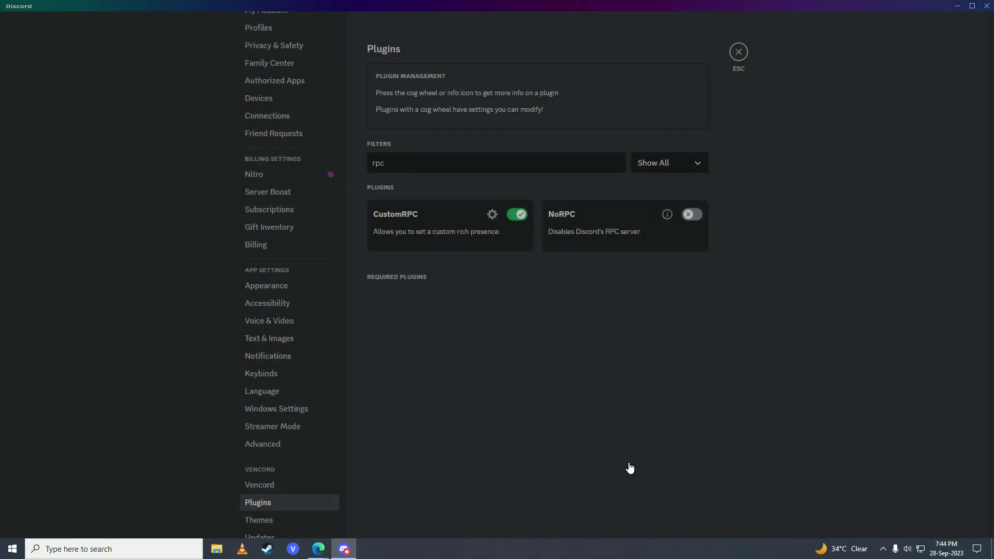
click(492, 214)
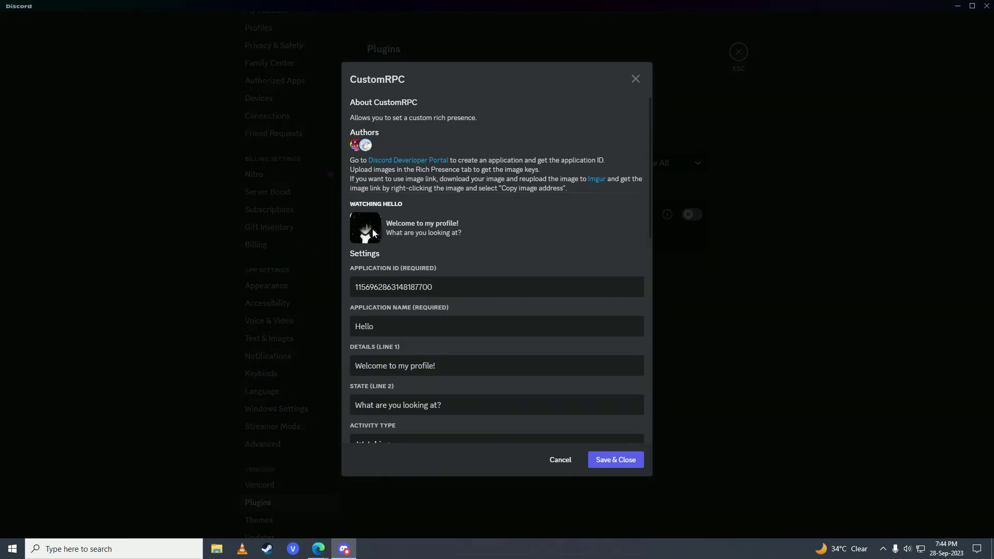
scroll(376, 259, down, 8)
scroll(373, 258, down, 1)
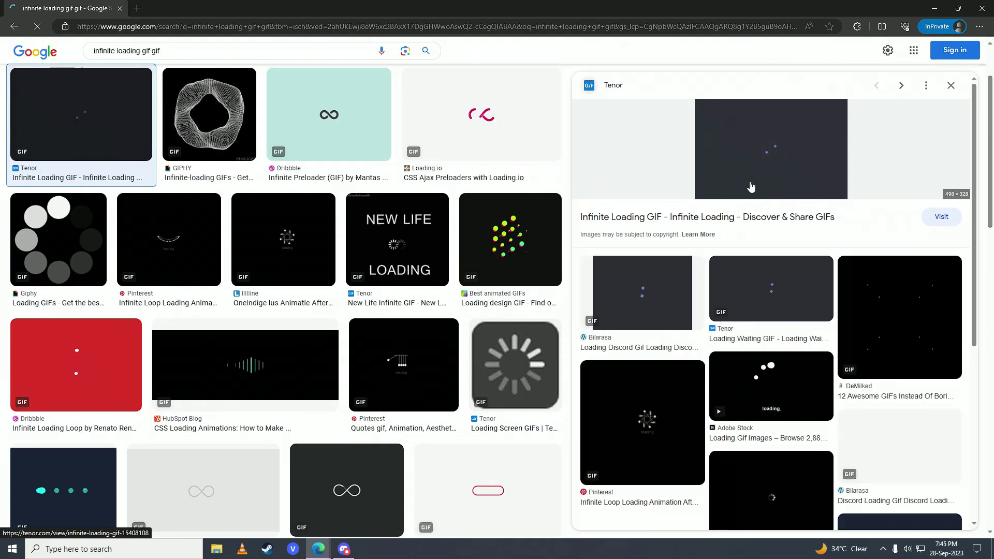
Copy the HubSpot loading GIF's image link into CustomRPC's Small Image Key/Link field.
click(245, 365)
right_click(794, 162)
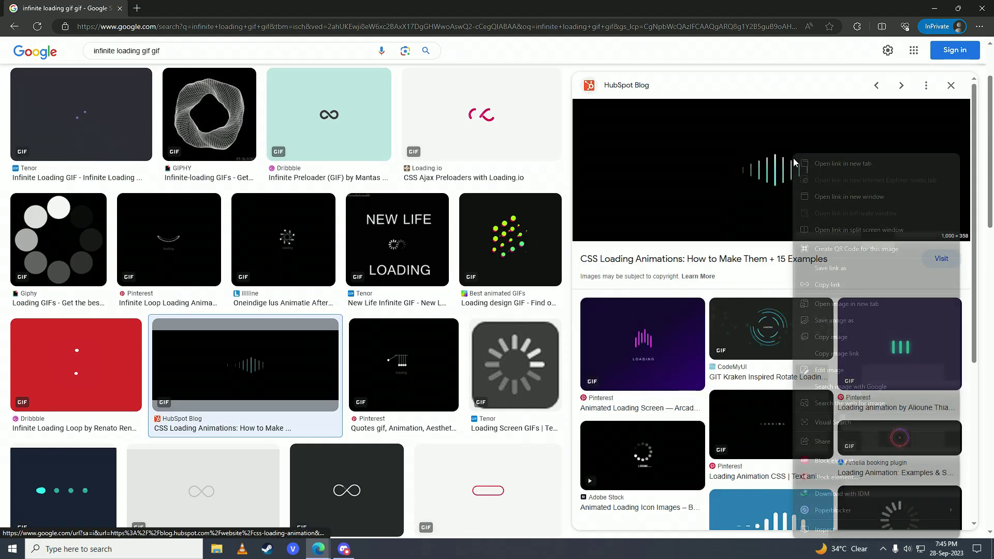
click(829, 353)
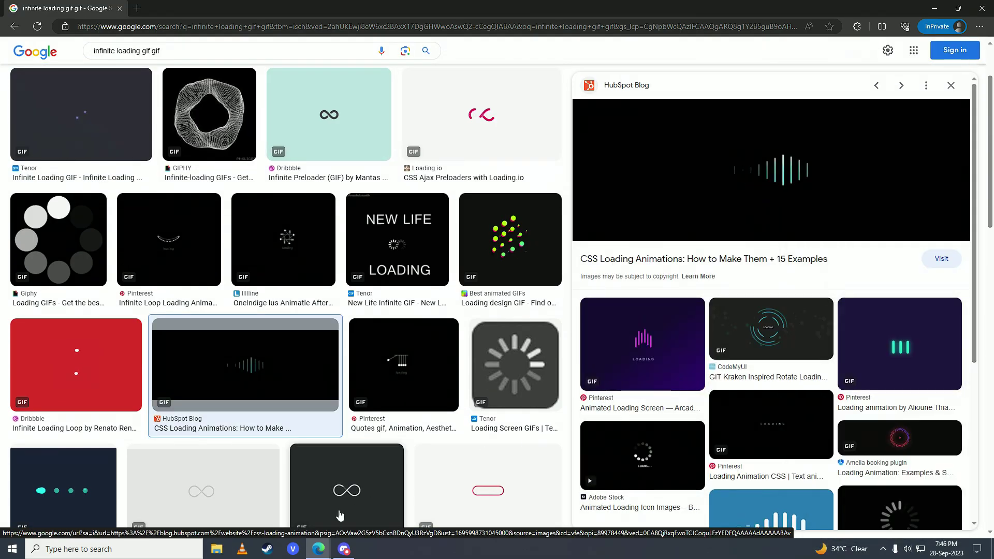
key(alt+Tab)
click(419, 257)
key(ctrl+v)
key(ctrl+a)
Save CustomRPC, recheck both images, then close settings back to the Friends page.
click(623, 462)
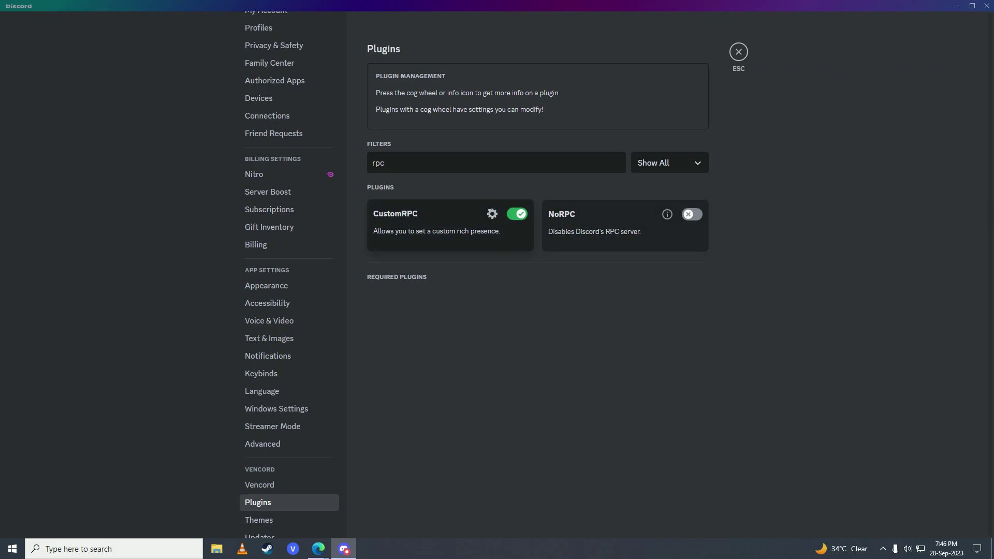
click(492, 214)
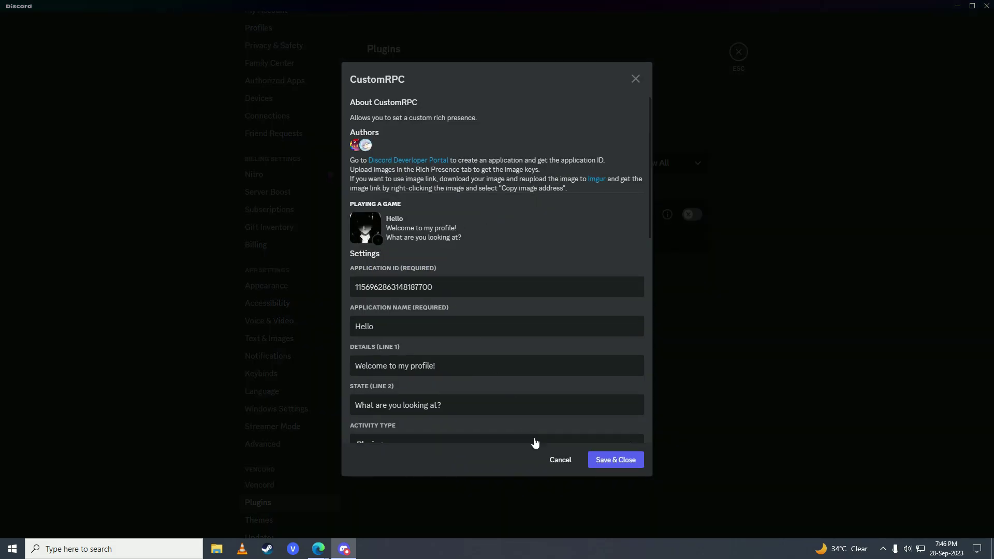
click(611, 461)
click(738, 52)
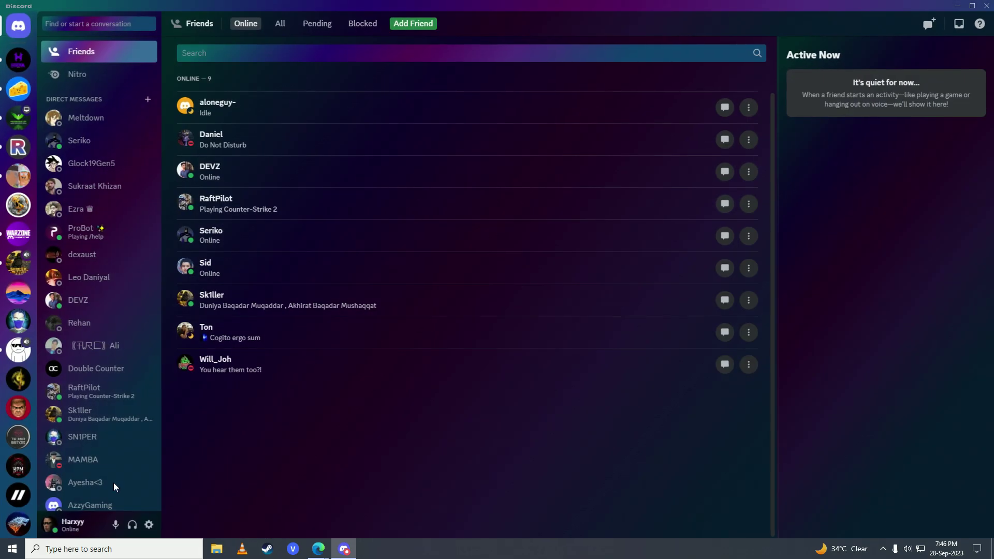
View your profile card's Hello presence with the GIF image, then close the card.
click(71, 525)
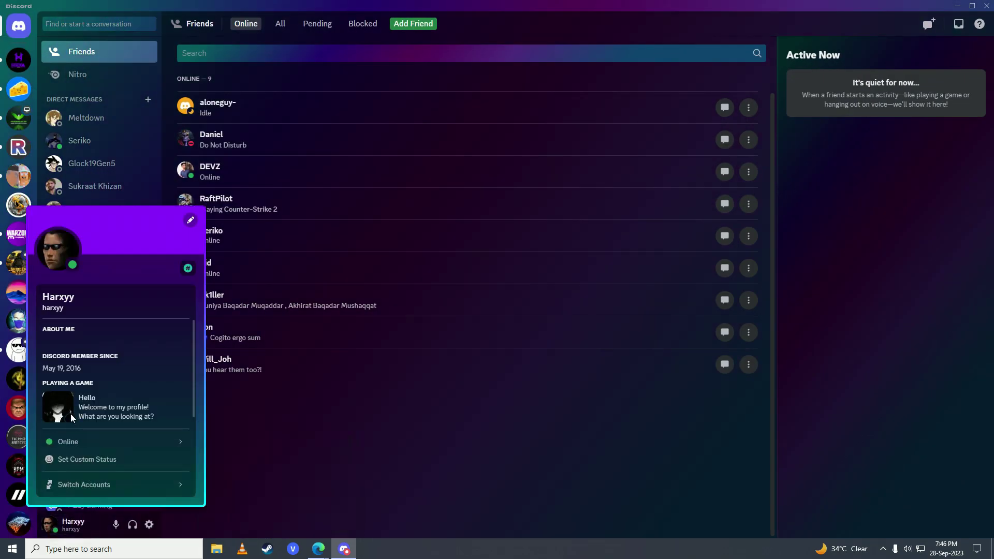
scroll(60, 403, down, 1)
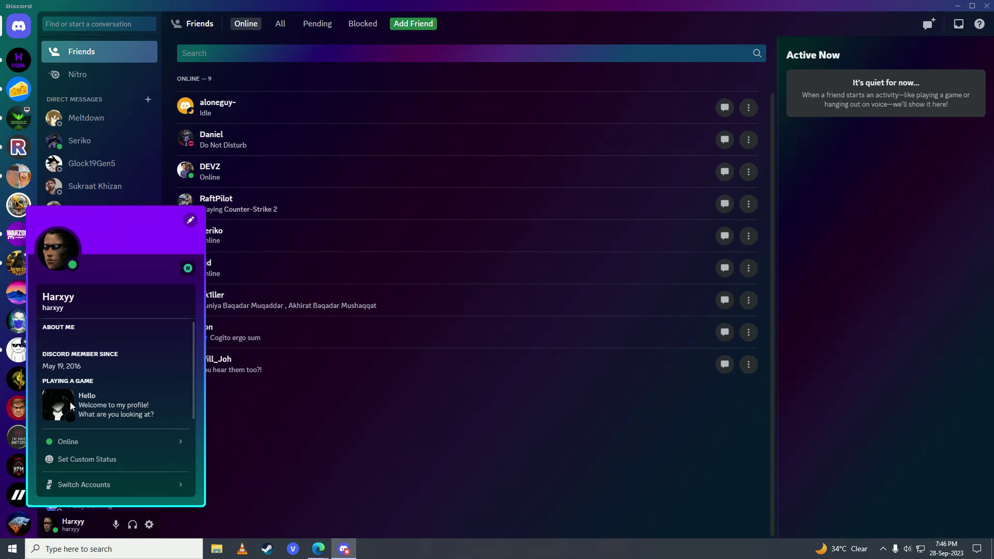
click(282, 434)
Find CustomRPC by searching 'RPC' in Plugins and open its settings down to the buttons.
click(149, 525)
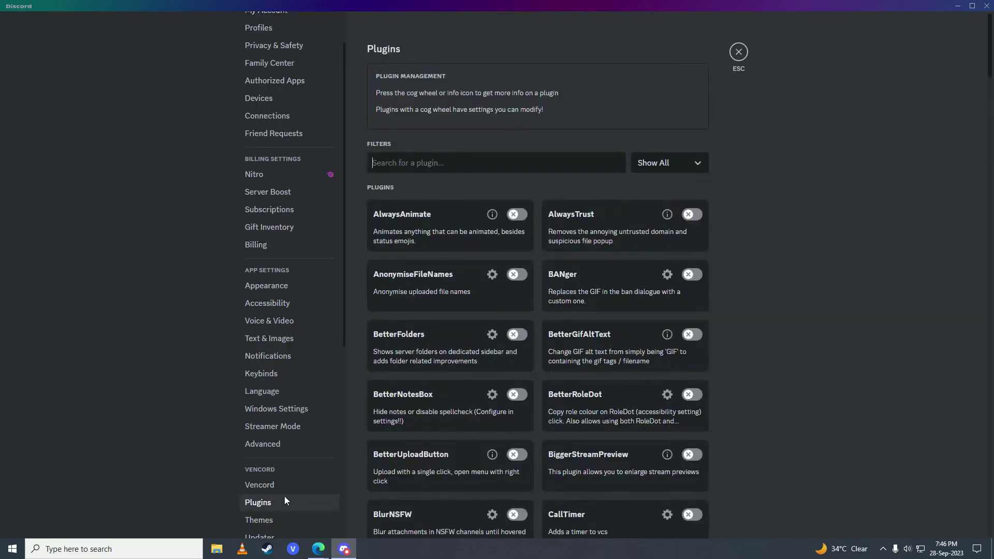
text(RPC)
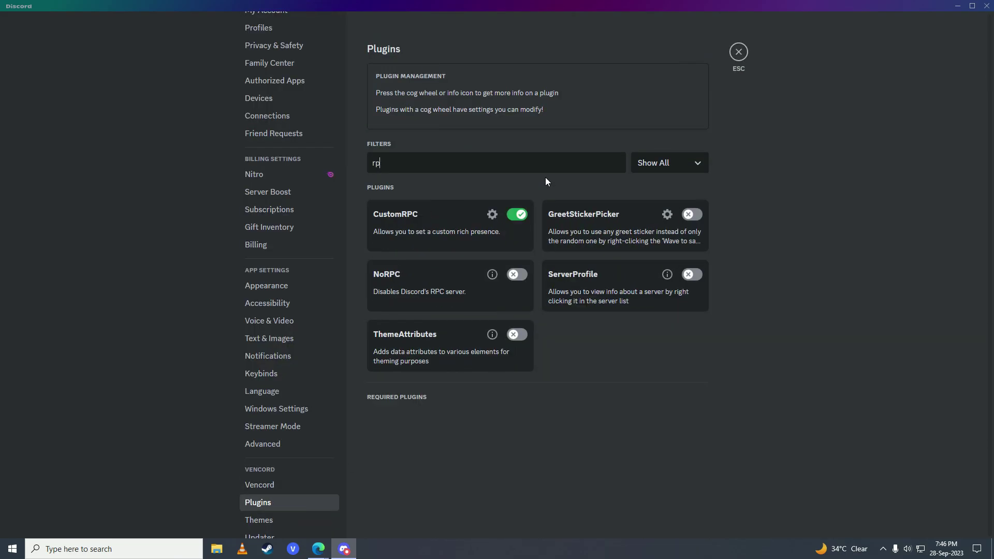
click(491, 214)
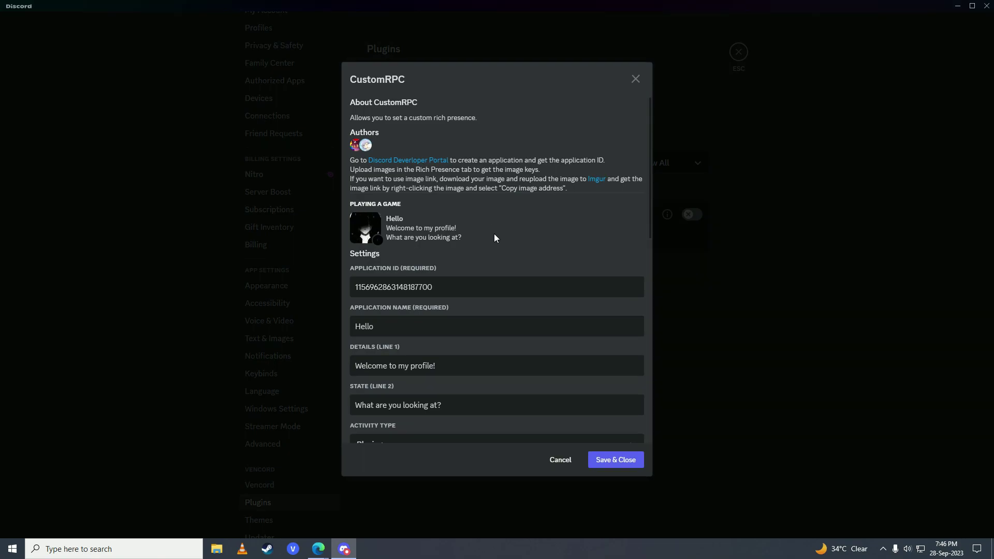
scroll(494, 234, down, 6)
scroll(445, 256, down, 4)
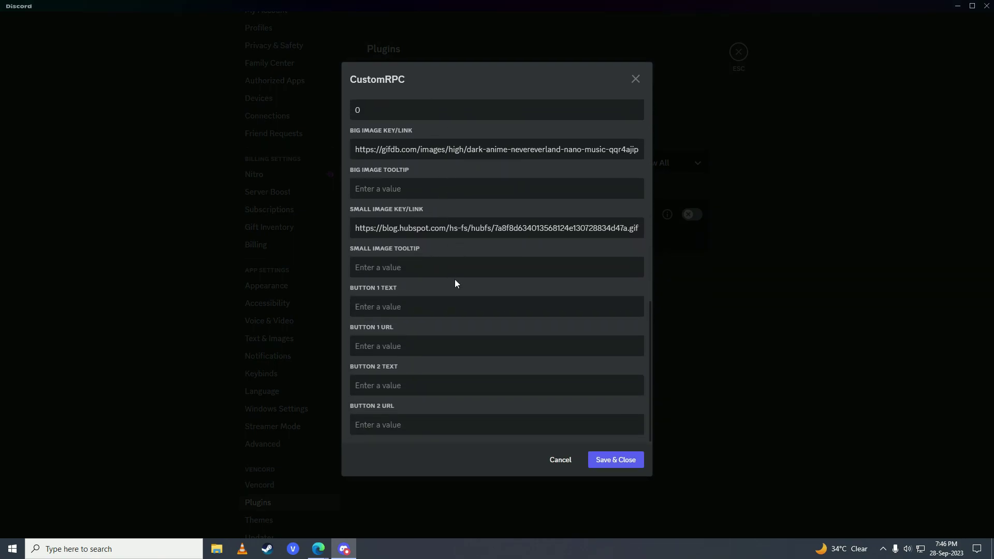
Set Button 1 text to YouTube with the copied video URL, save, and return to Friends.
text(YouTube)
key(Tab)
mouse_move(326, 547)
click(343, 517)
key(ctrl+Tab)
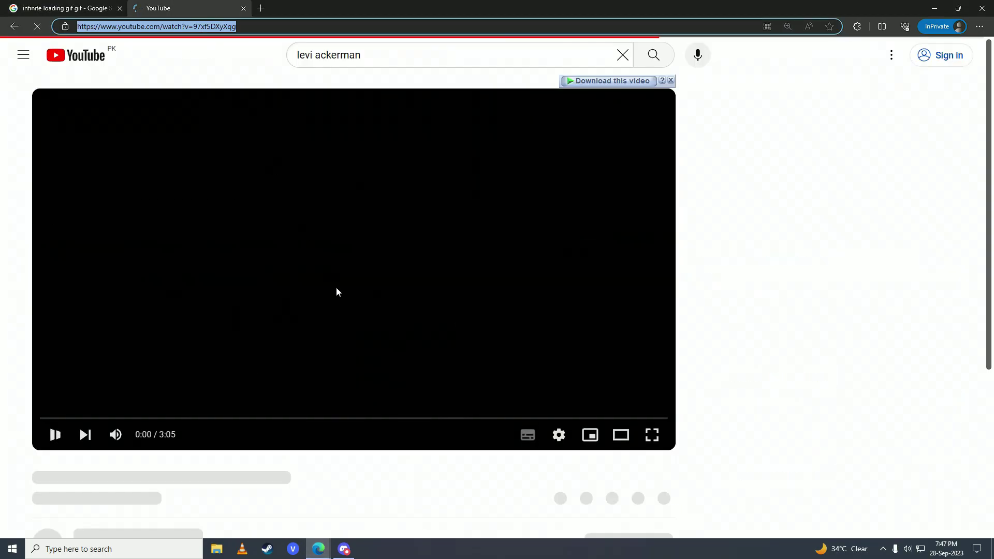
key(ctrl+Tab)
click(344, 549)
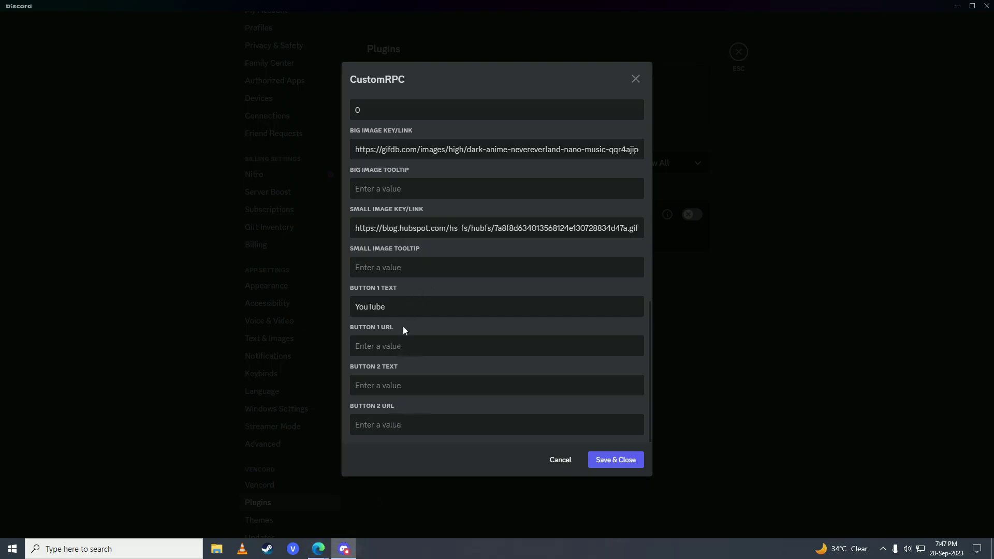
key(ctrl+v)
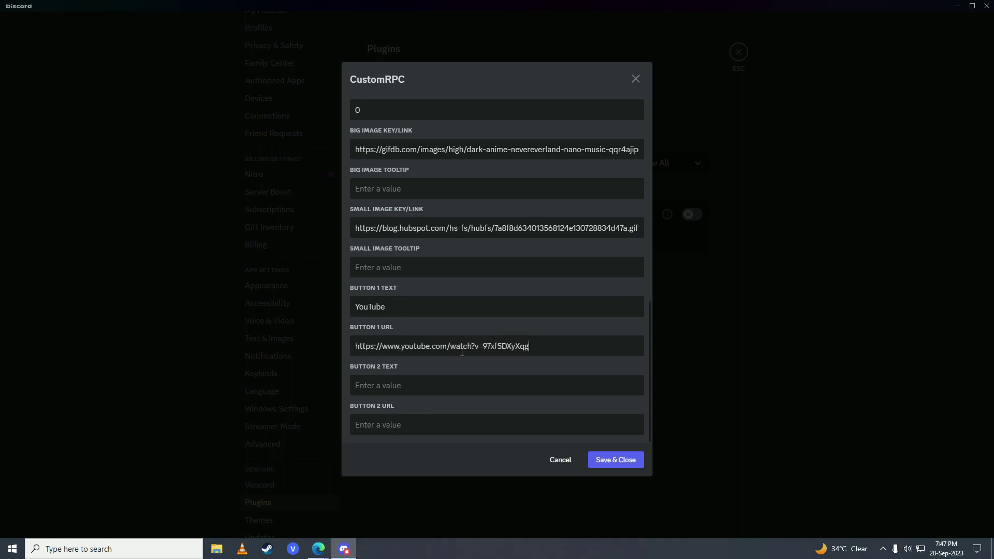
click(625, 462)
key(Escape)
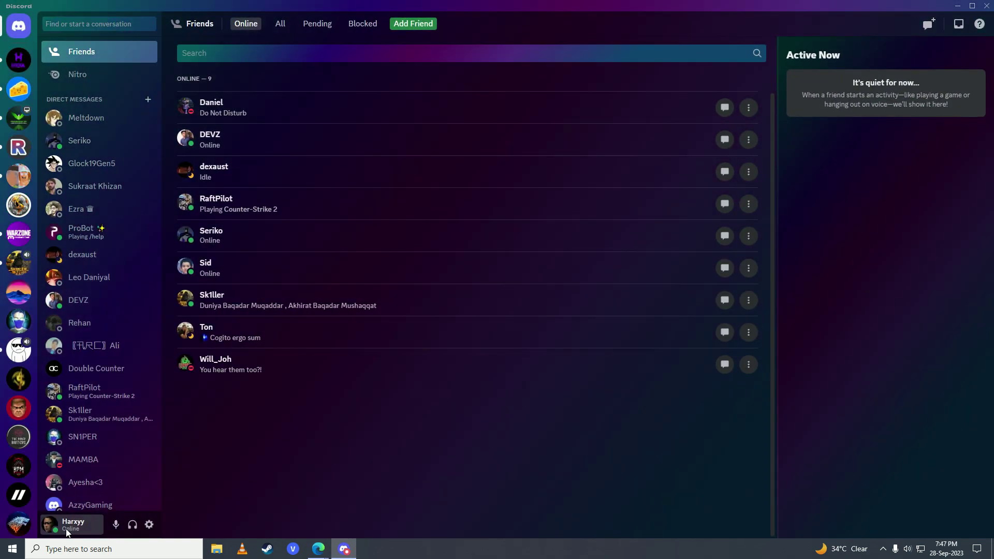
Open the video through your profile's YouTube button, trusting youtube.com, then pause it.
click(68, 531)
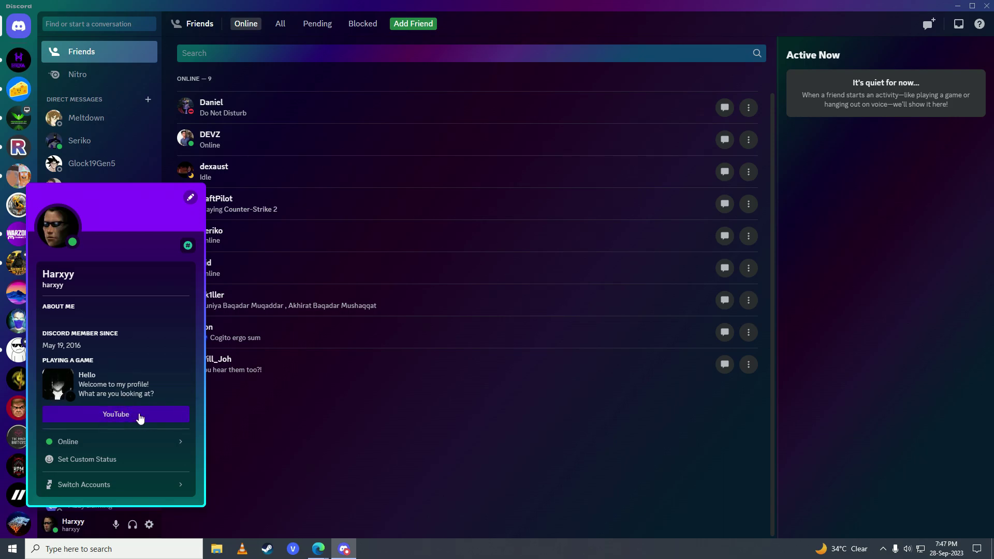
click(140, 417)
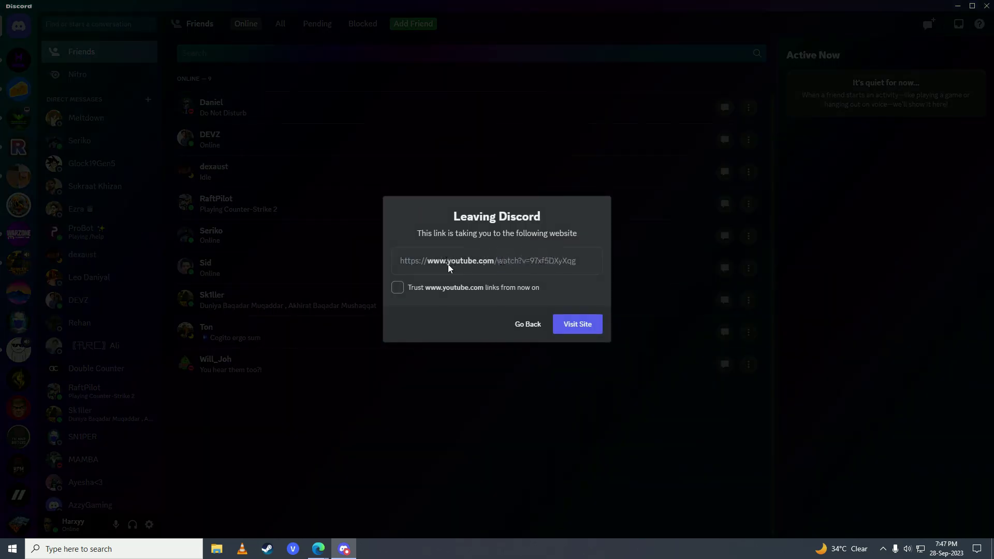
click(533, 288)
key(Return)
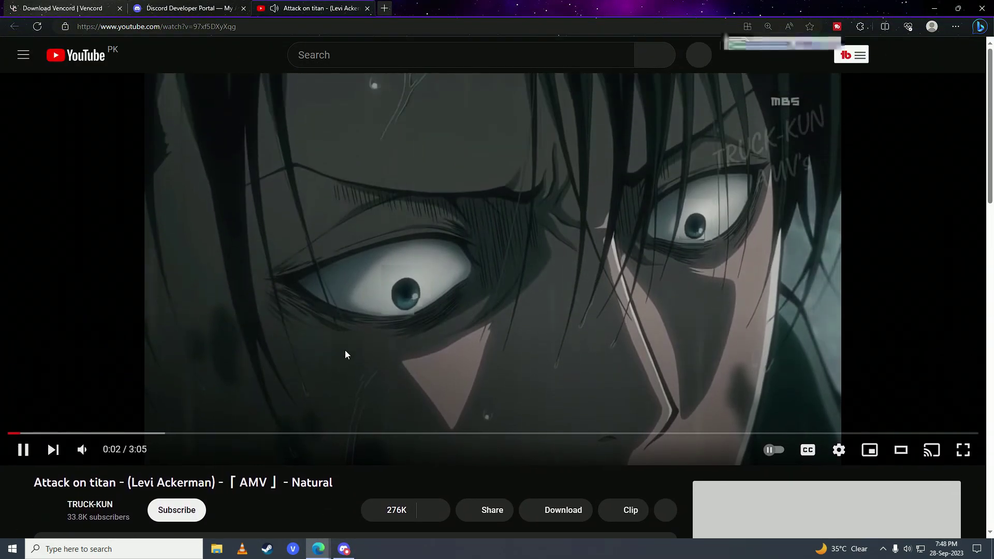
click(345, 350)
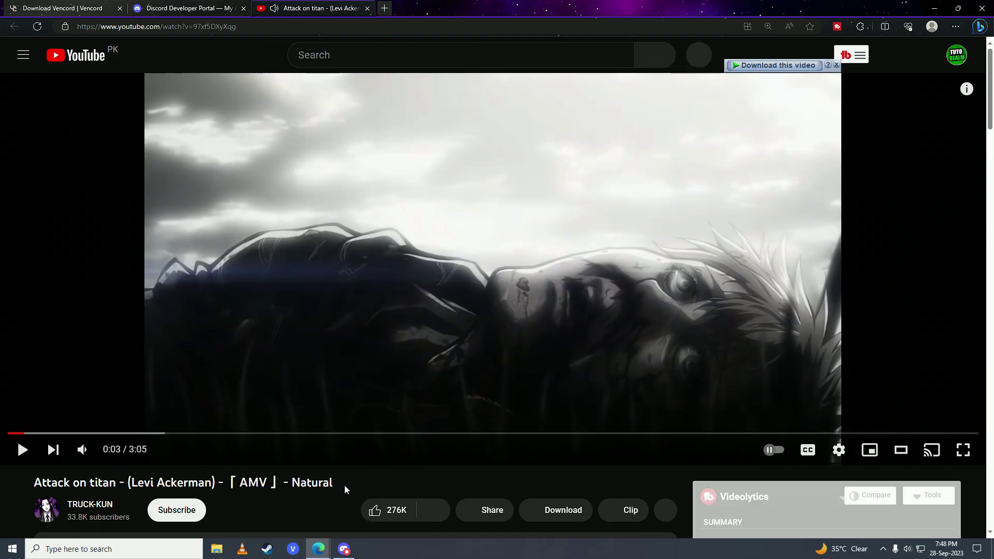
Back in Discord, view your profile card again, then open the Vencord Plugins settings.
click(343, 549)
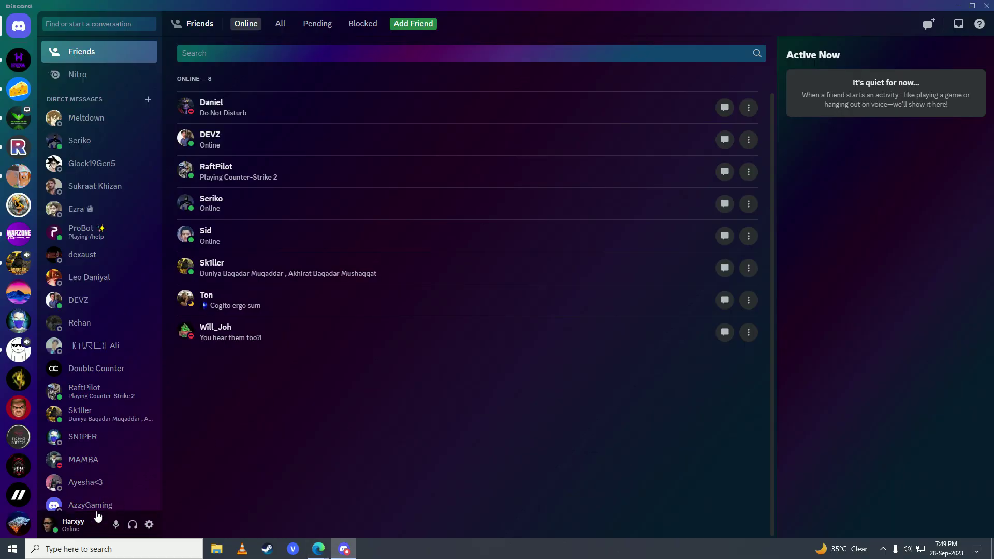
click(79, 526)
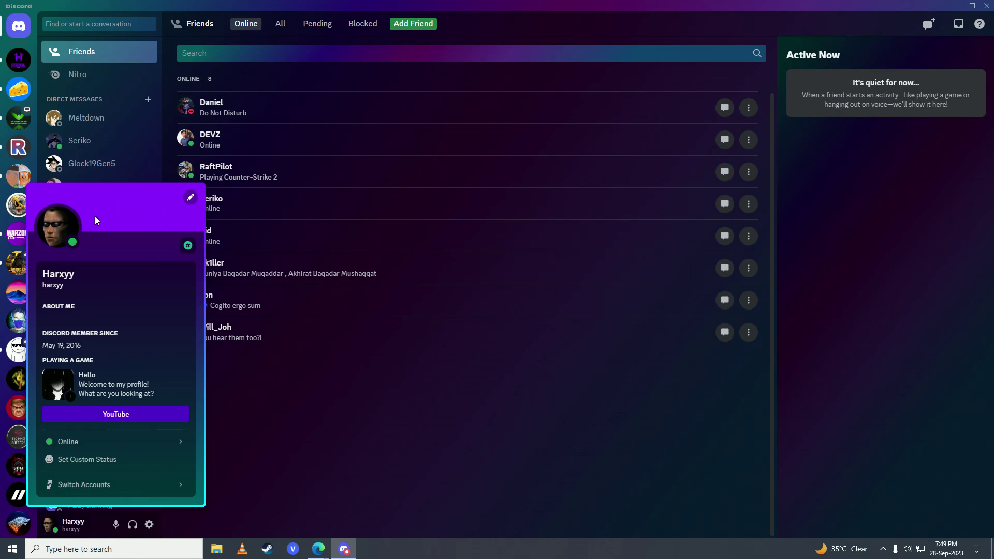
click(246, 506)
click(150, 525)
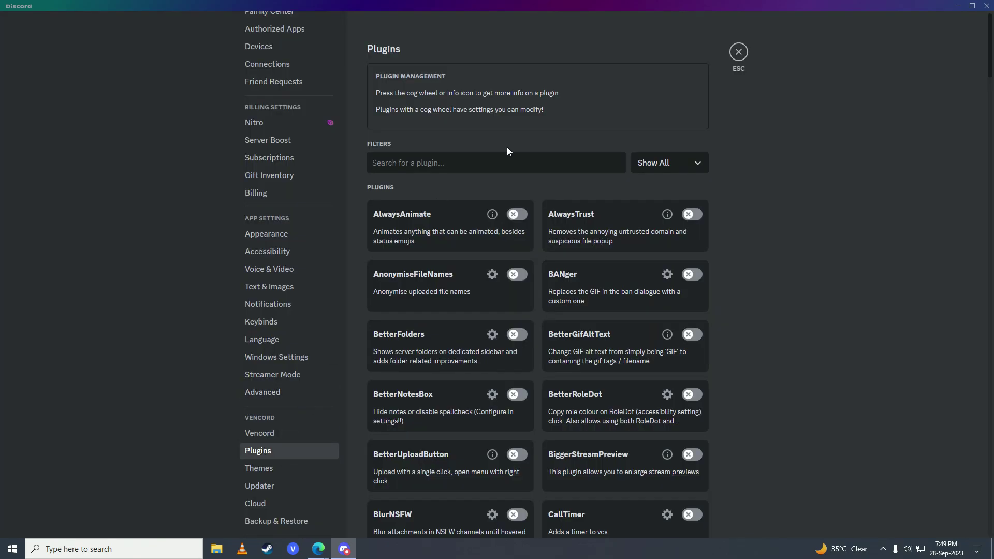
Enable the USRBG plugin found by searching 'banner' and restart Discord.
text(banner)
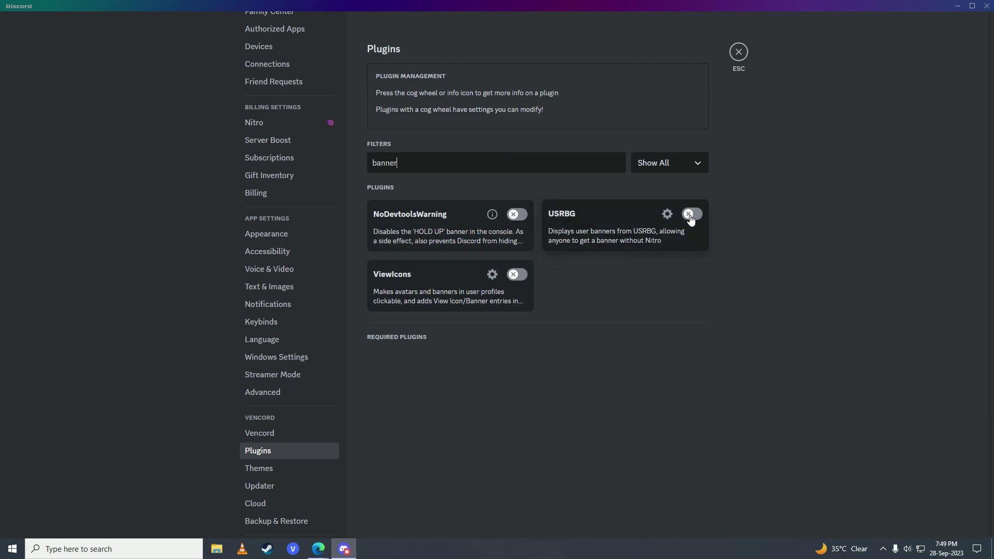
click(691, 218)
click(585, 120)
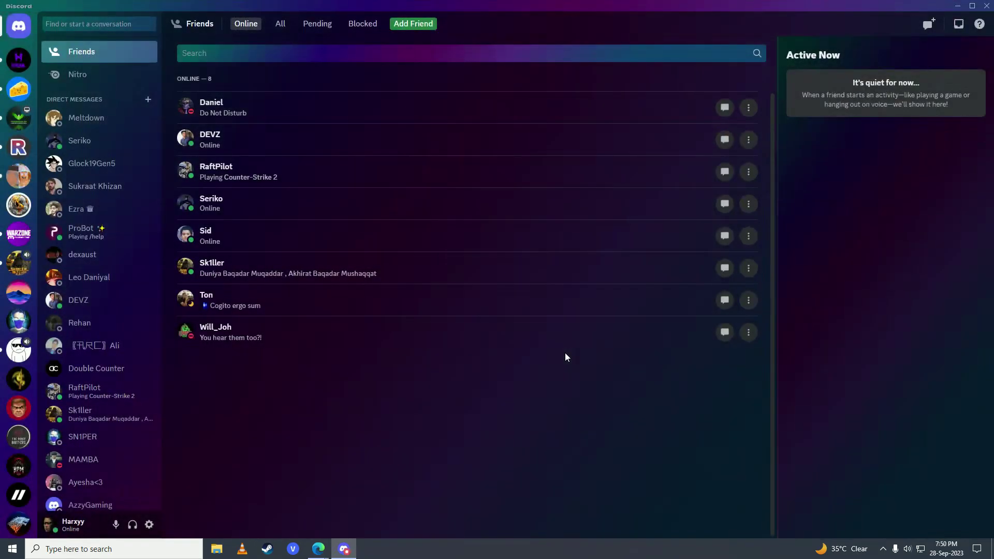
Open USRBG's settings again and follow its link to the banner request guide.
click(149, 525)
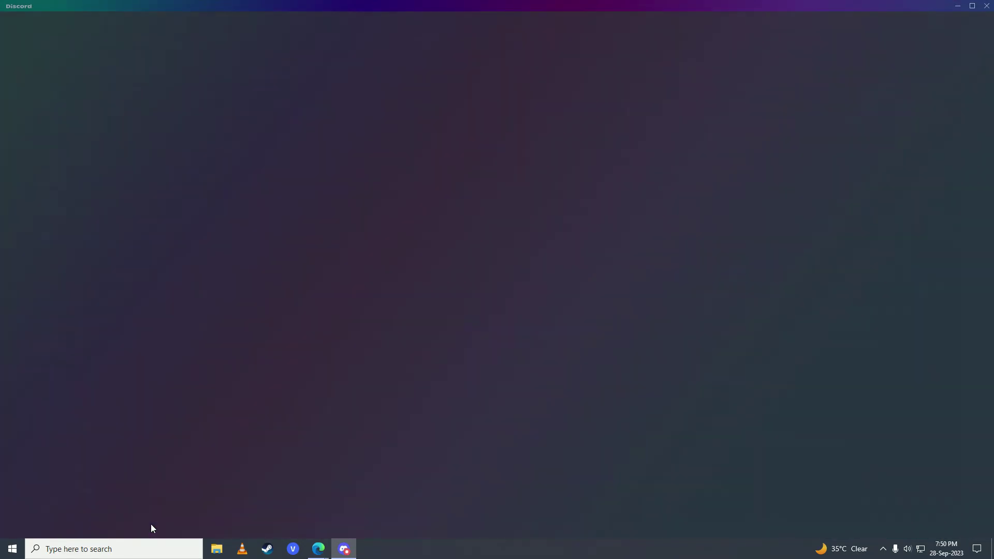
text(banner)
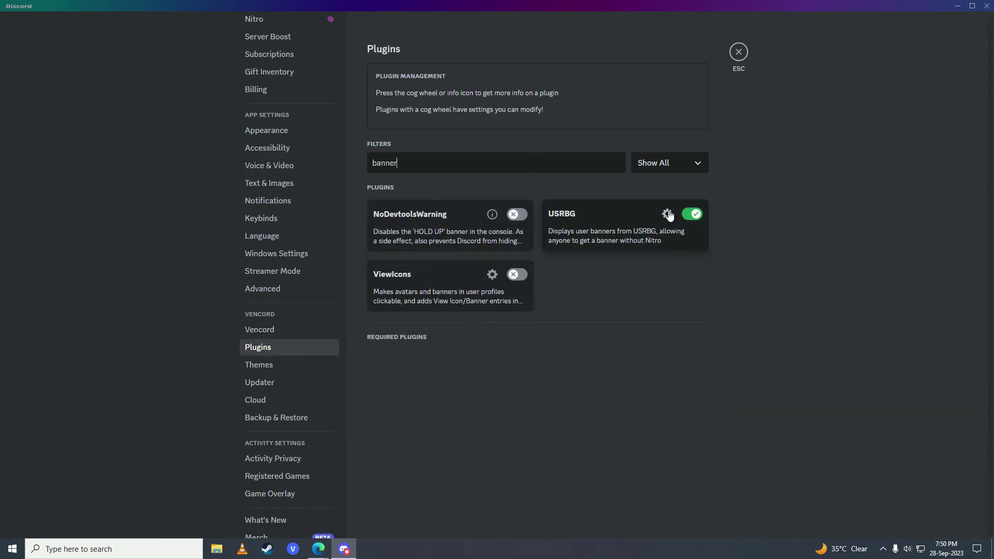
click(668, 214)
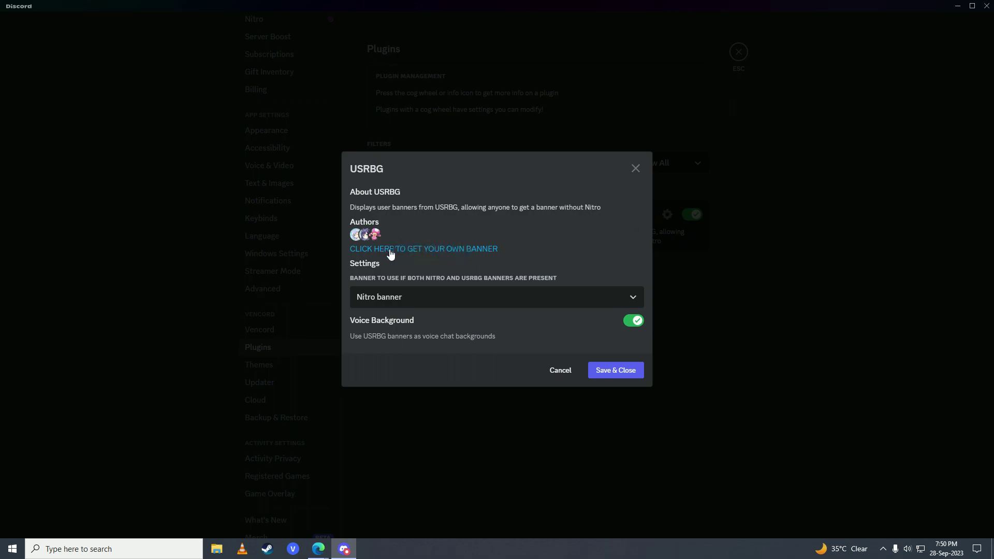
click(454, 252)
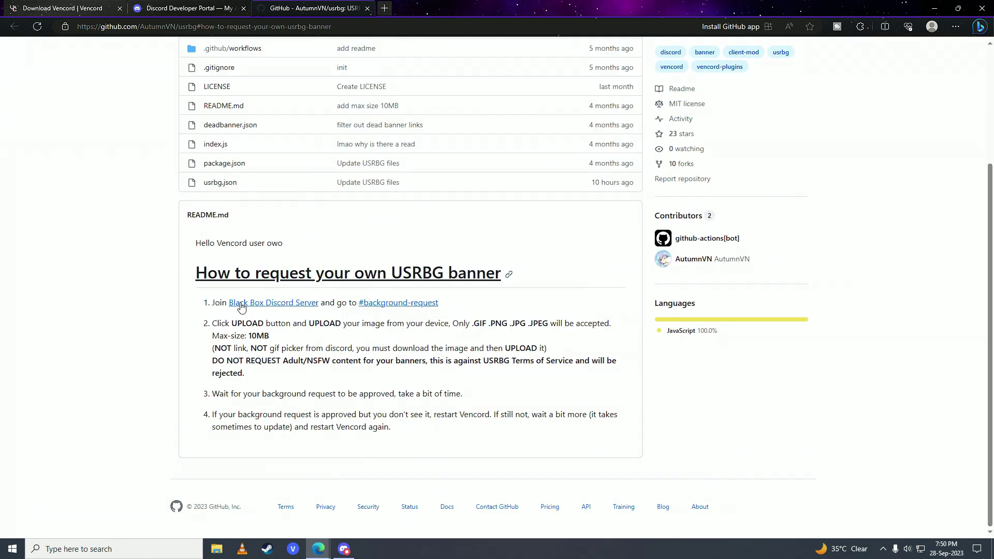
Join the Black Box server from the guide's invite and read its #background-requests channel.
click(306, 306)
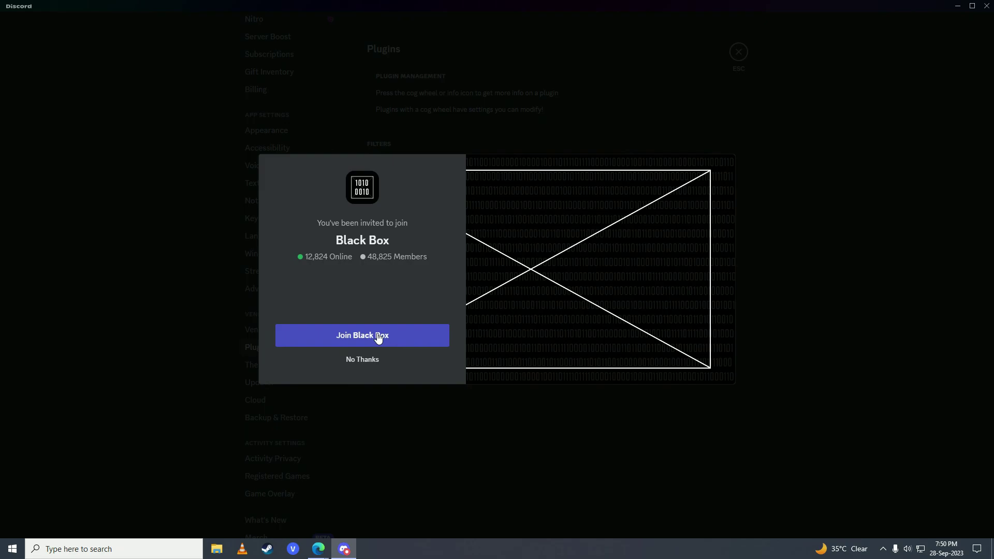
click(376, 336)
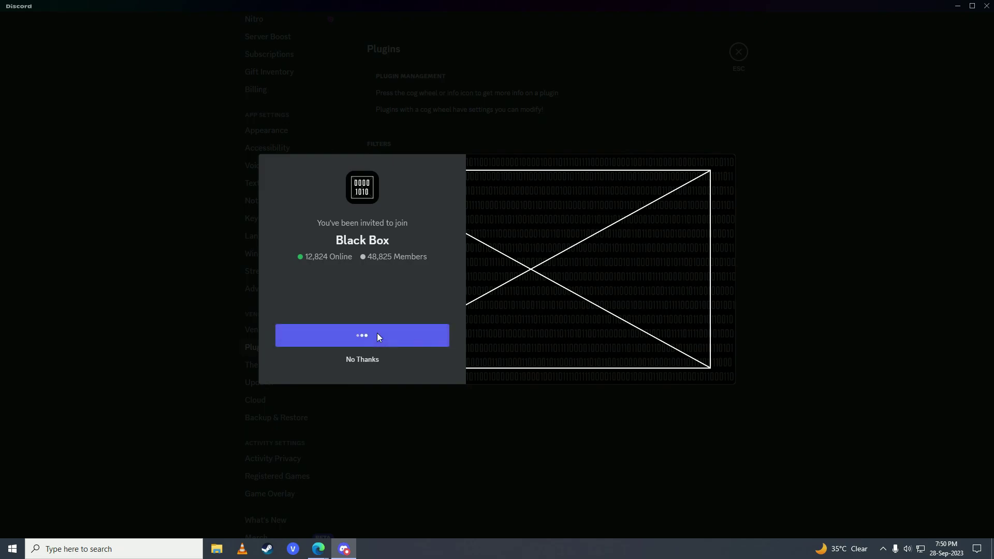
click(739, 52)
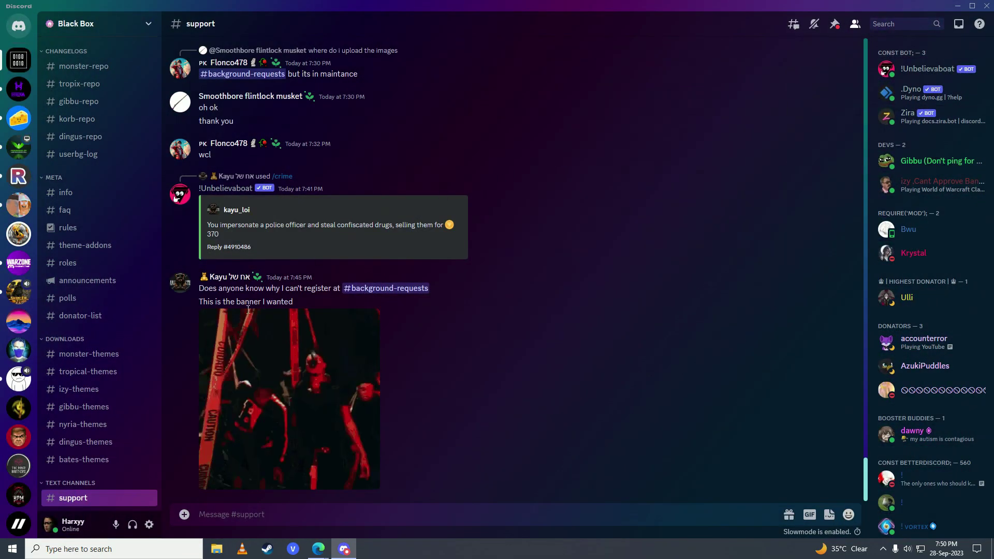
scroll(106, 362, down, 5)
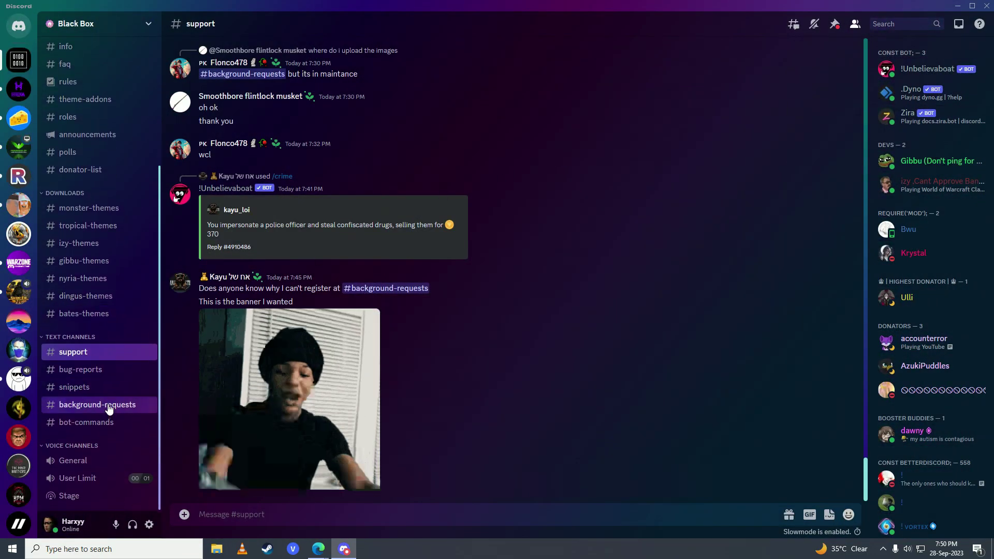
click(109, 407)
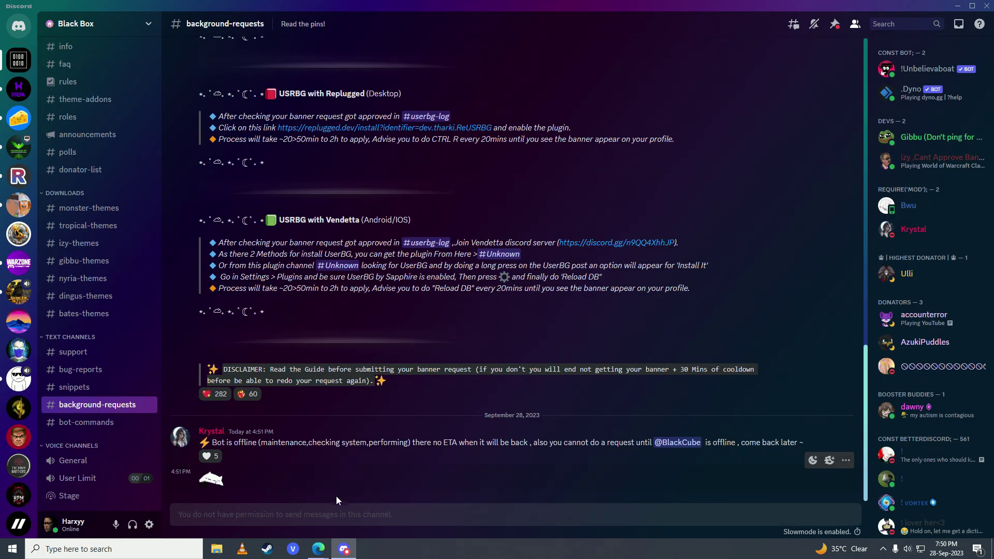
click(318, 549)
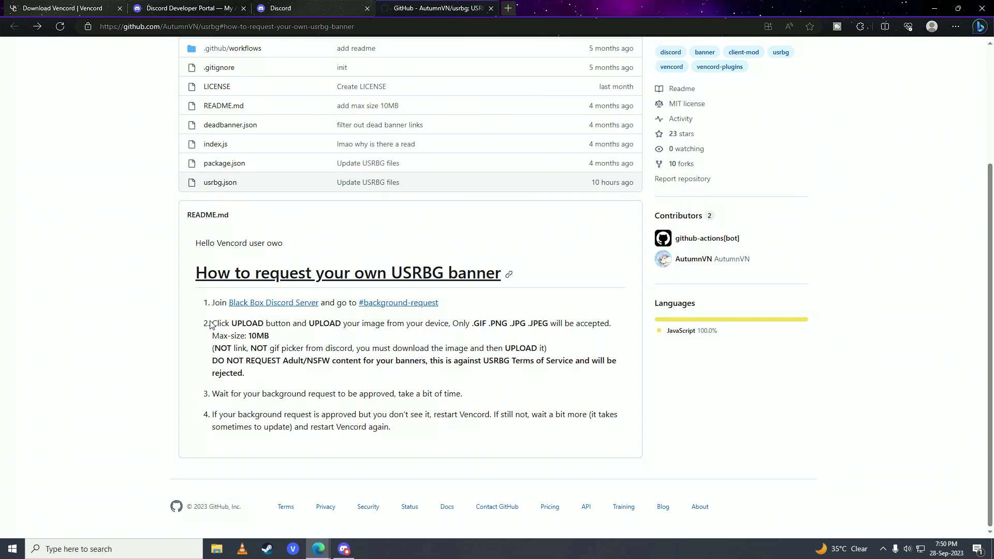
drag(214, 321, 319, 373)
key(ctrl+c)
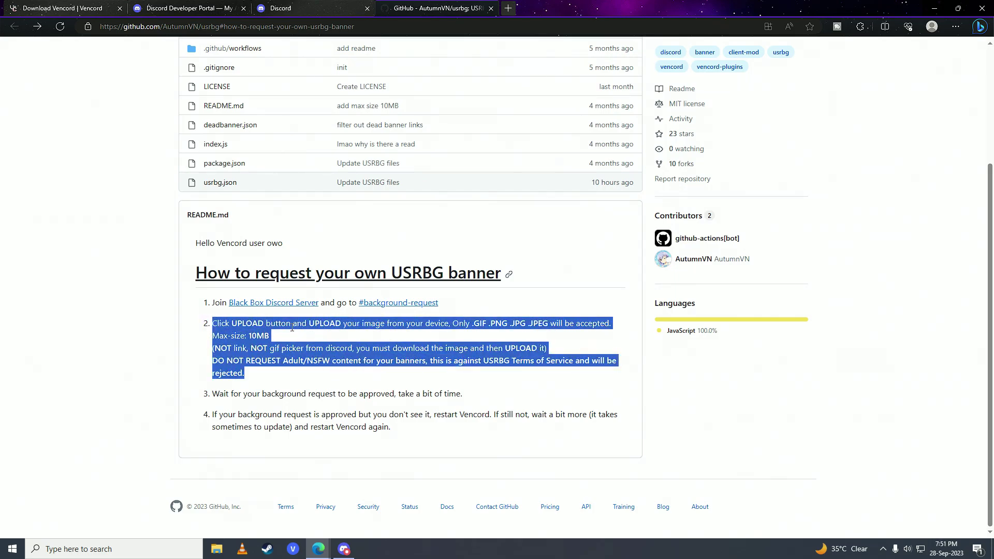
click(354, 336)
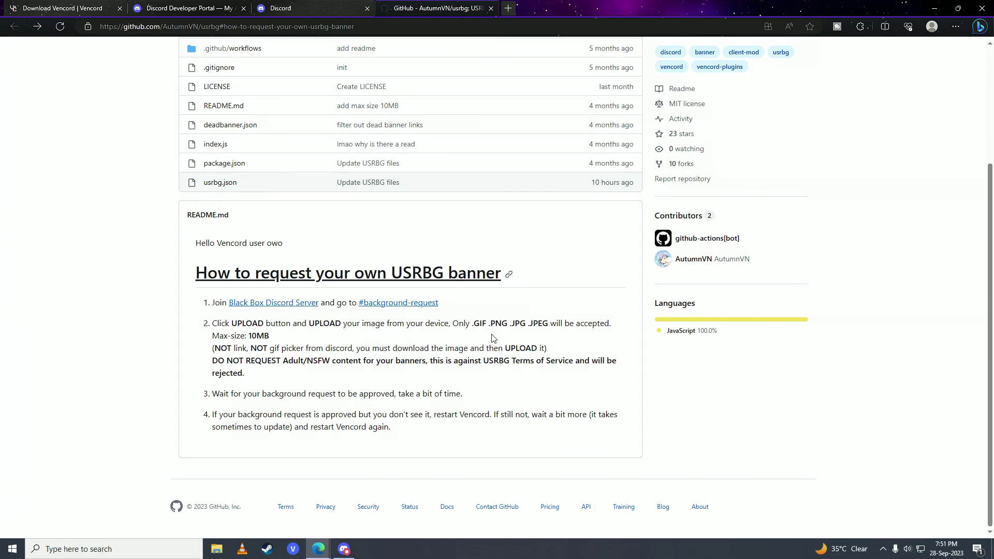
drag(475, 322, 547, 323)
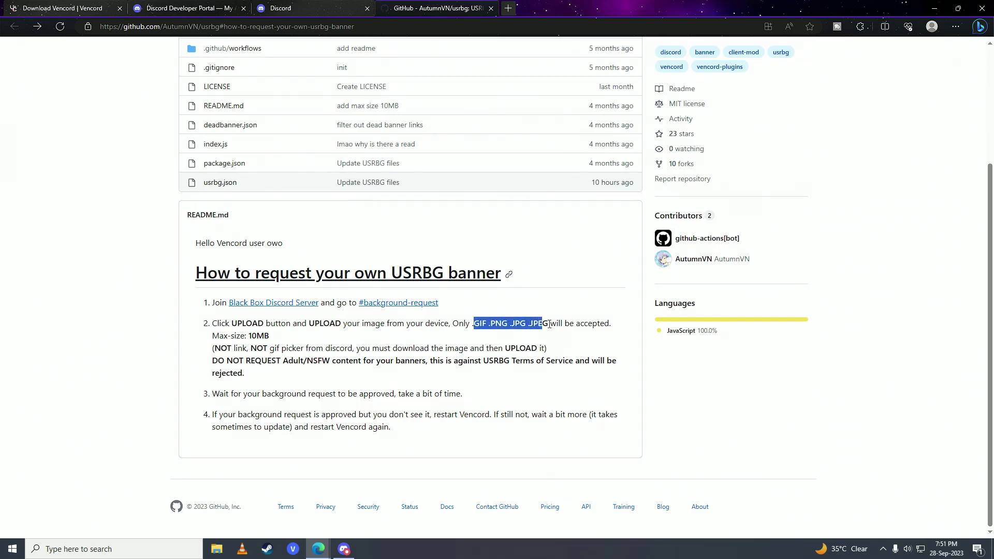
click(390, 335)
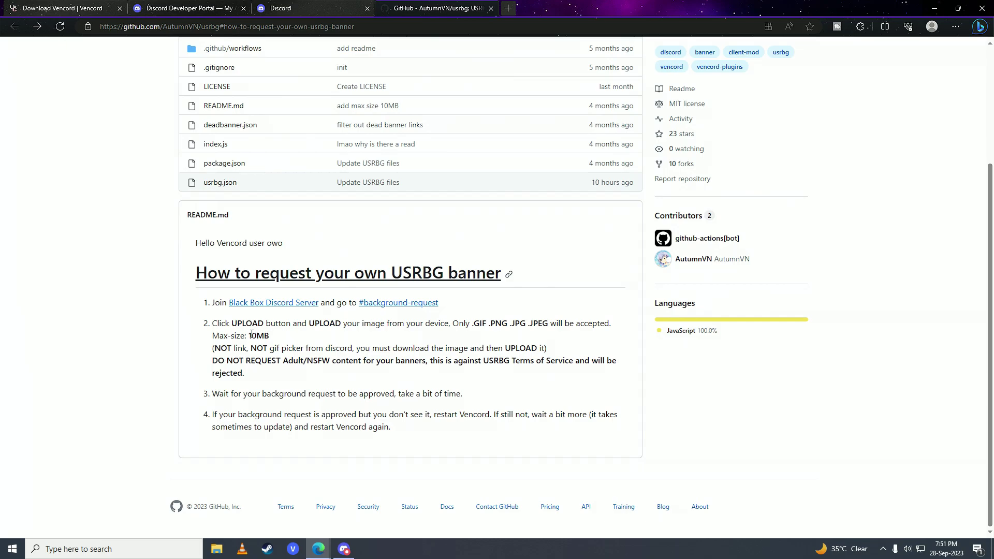
drag(249, 335, 270, 336)
click(287, 343)
scroll(372, 383, up, 2)
scroll(370, 383, down, 2)
Switch back to Discord and open your own profile card to see the custom activity.
click(344, 548)
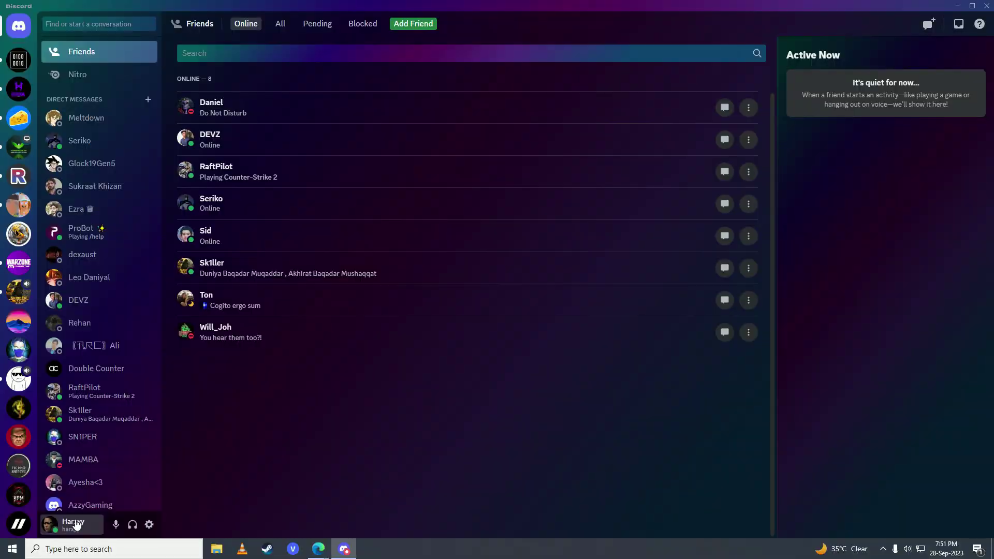
click(70, 525)
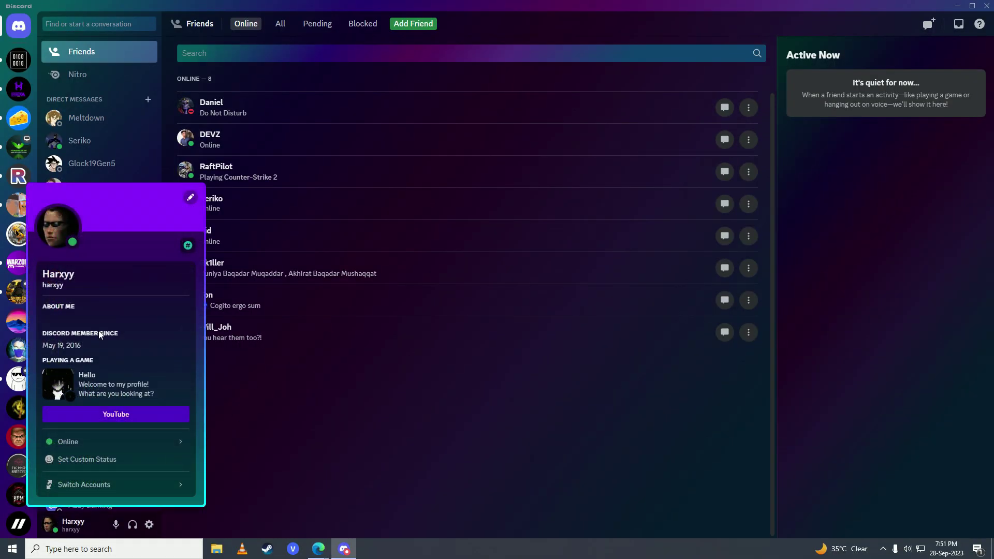